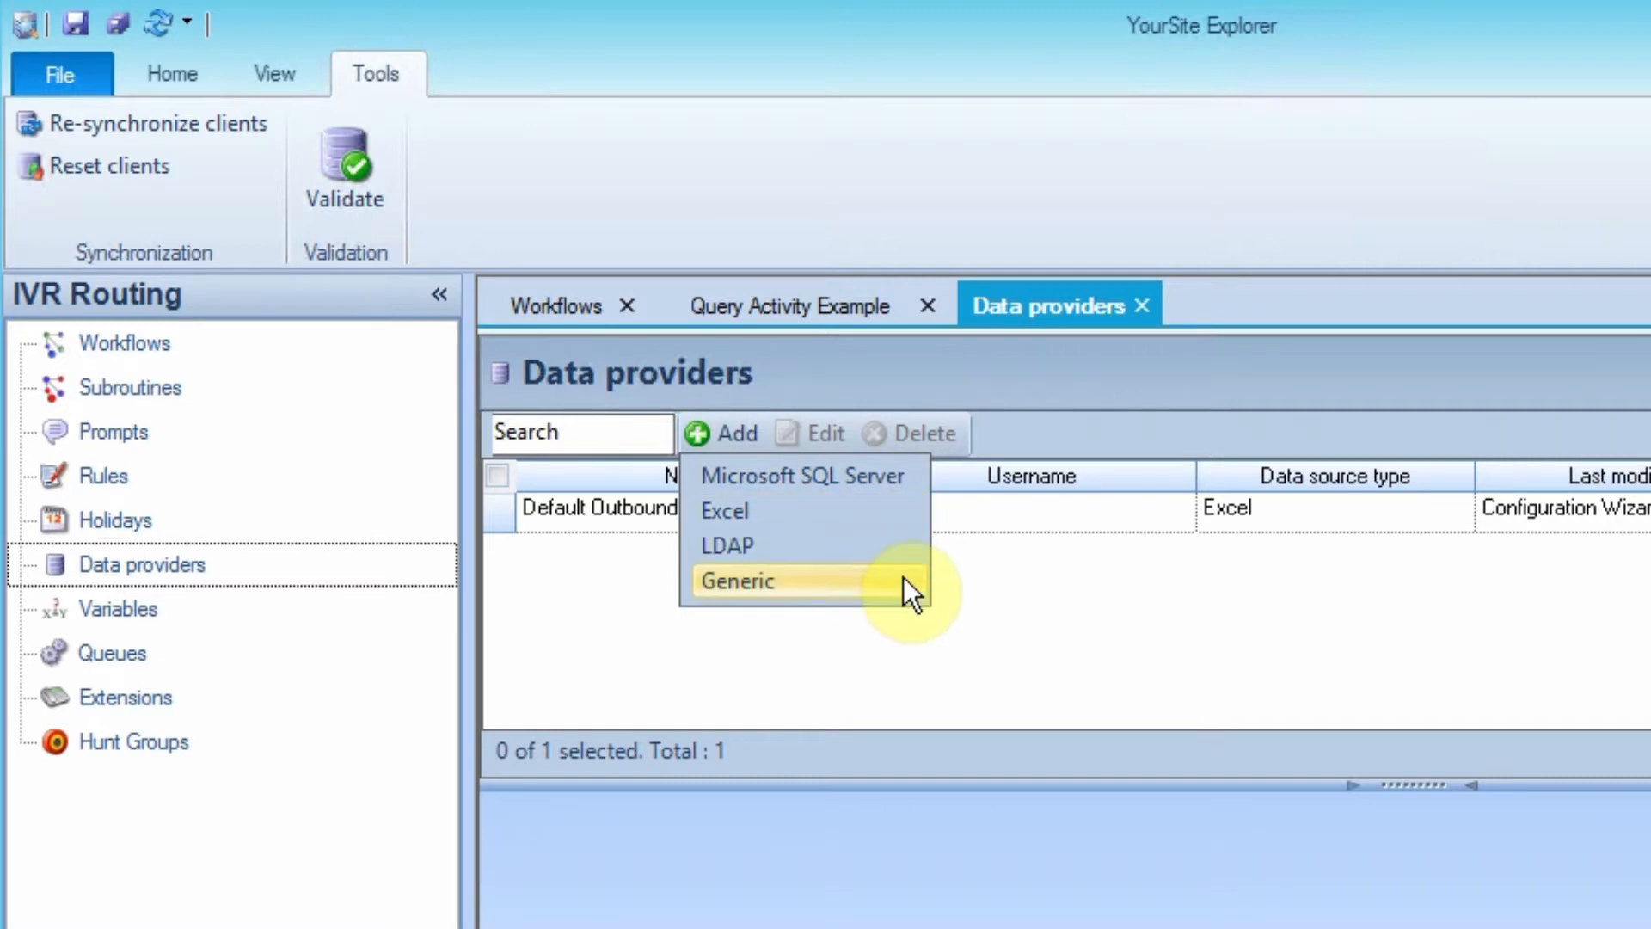
# Add an Excel data provider named Account Info that uses the Sample Data Provider_Query.xlsx workbook, and save it.
pyautogui.click(863, 526)
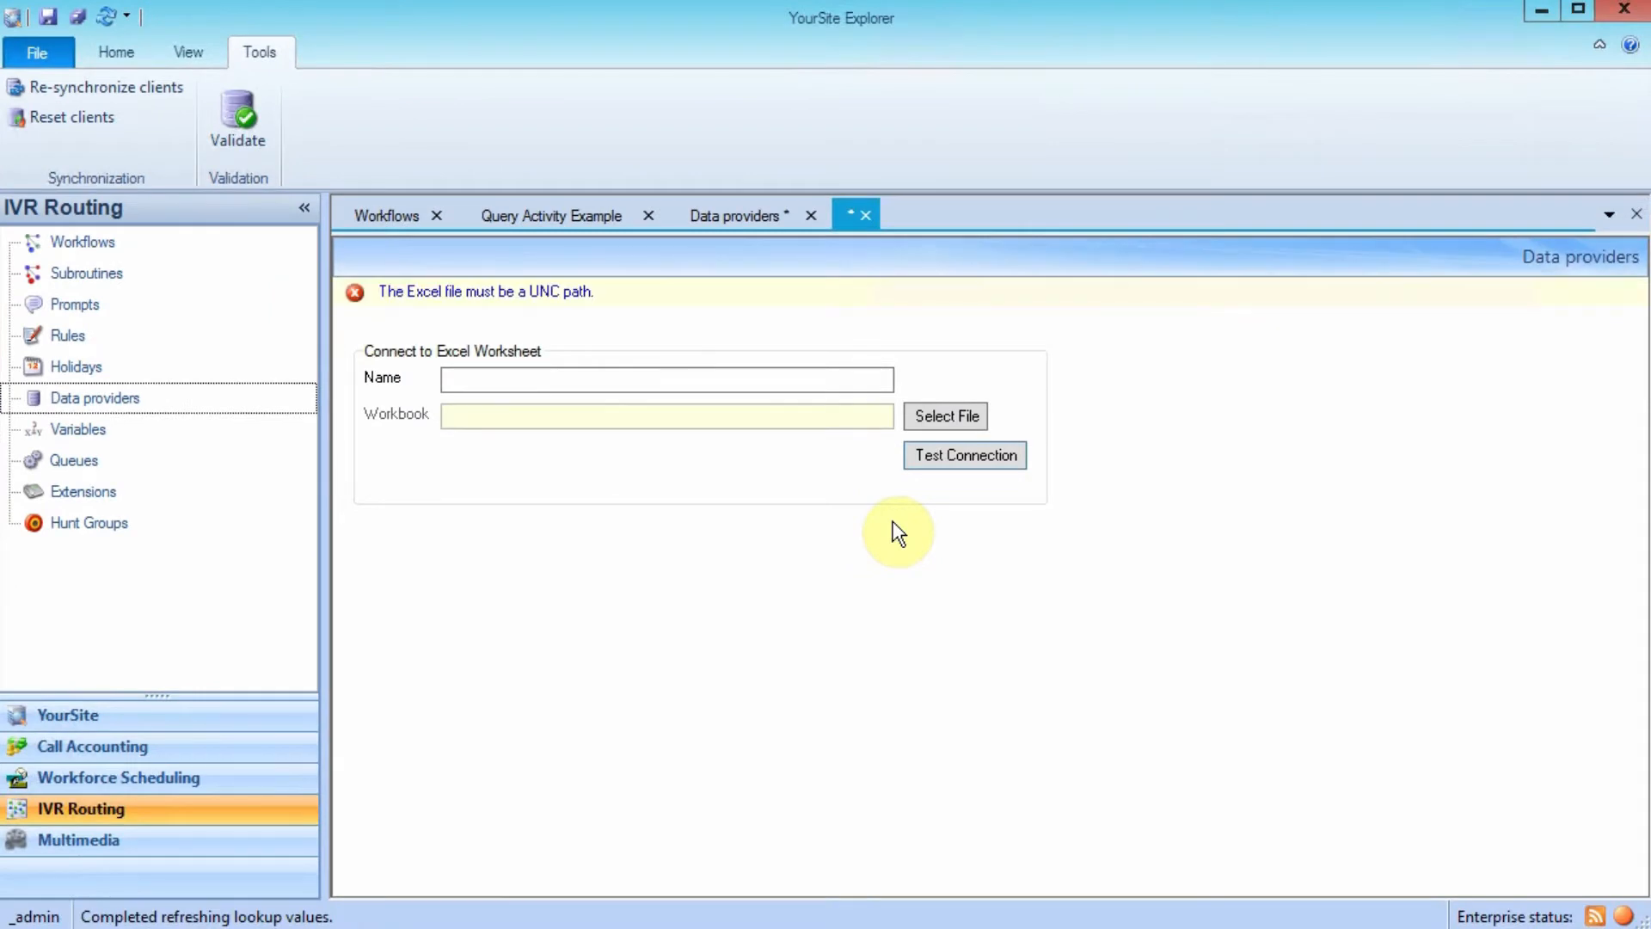
pyautogui.click(499, 371)
pyautogui.write('Account Info')
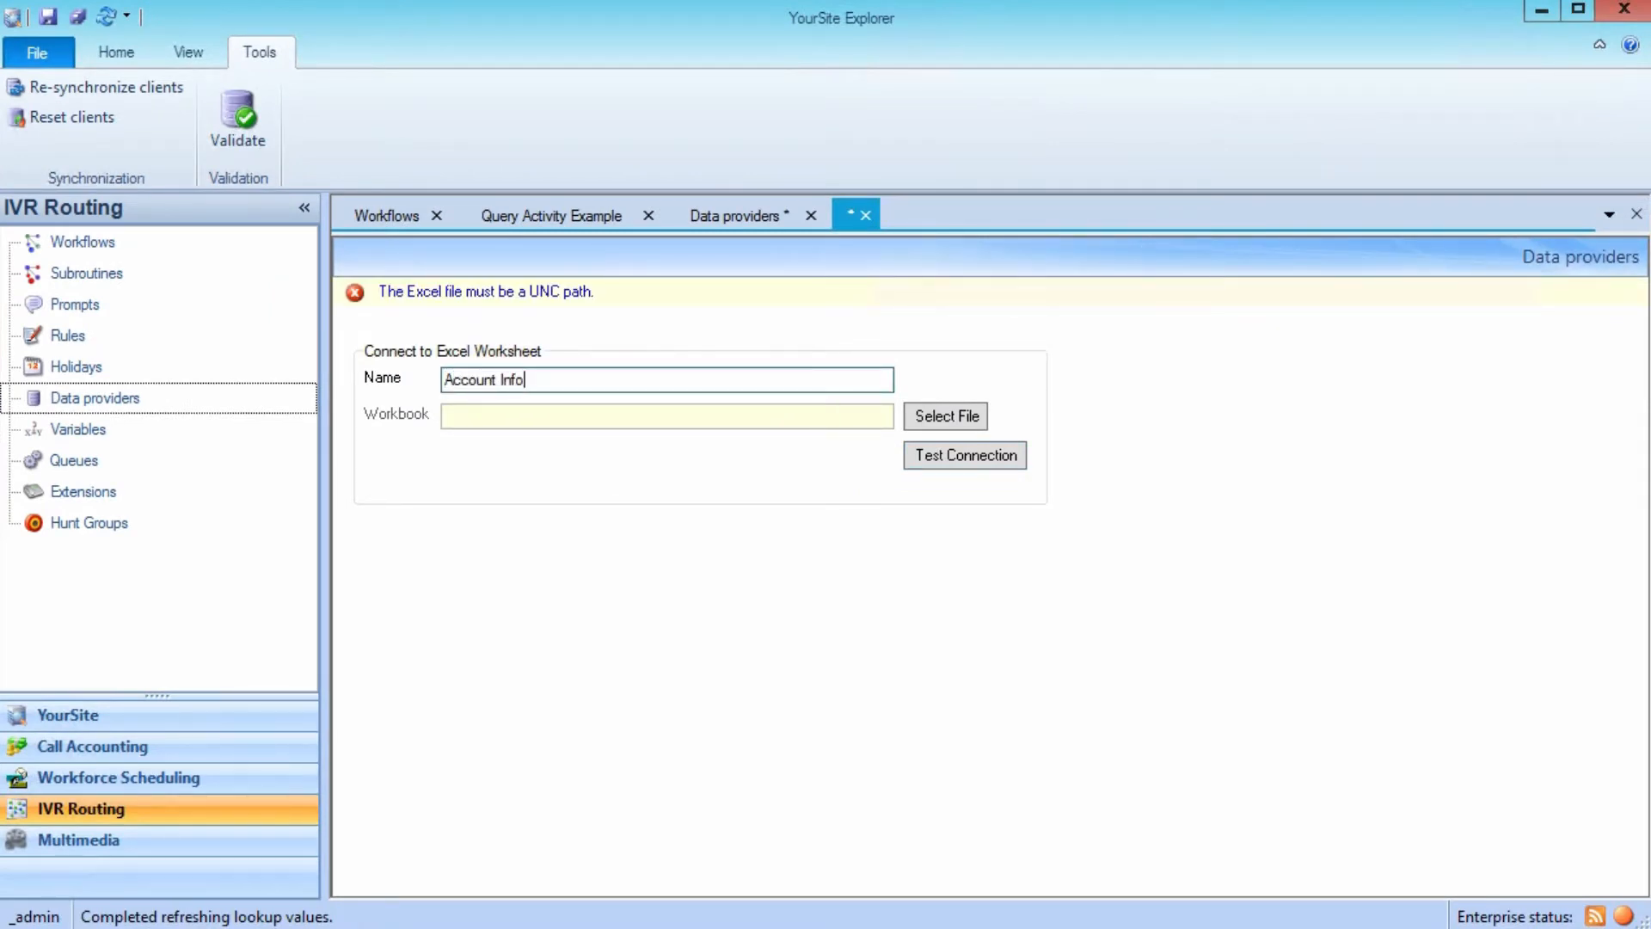
pyautogui.click(937, 421)
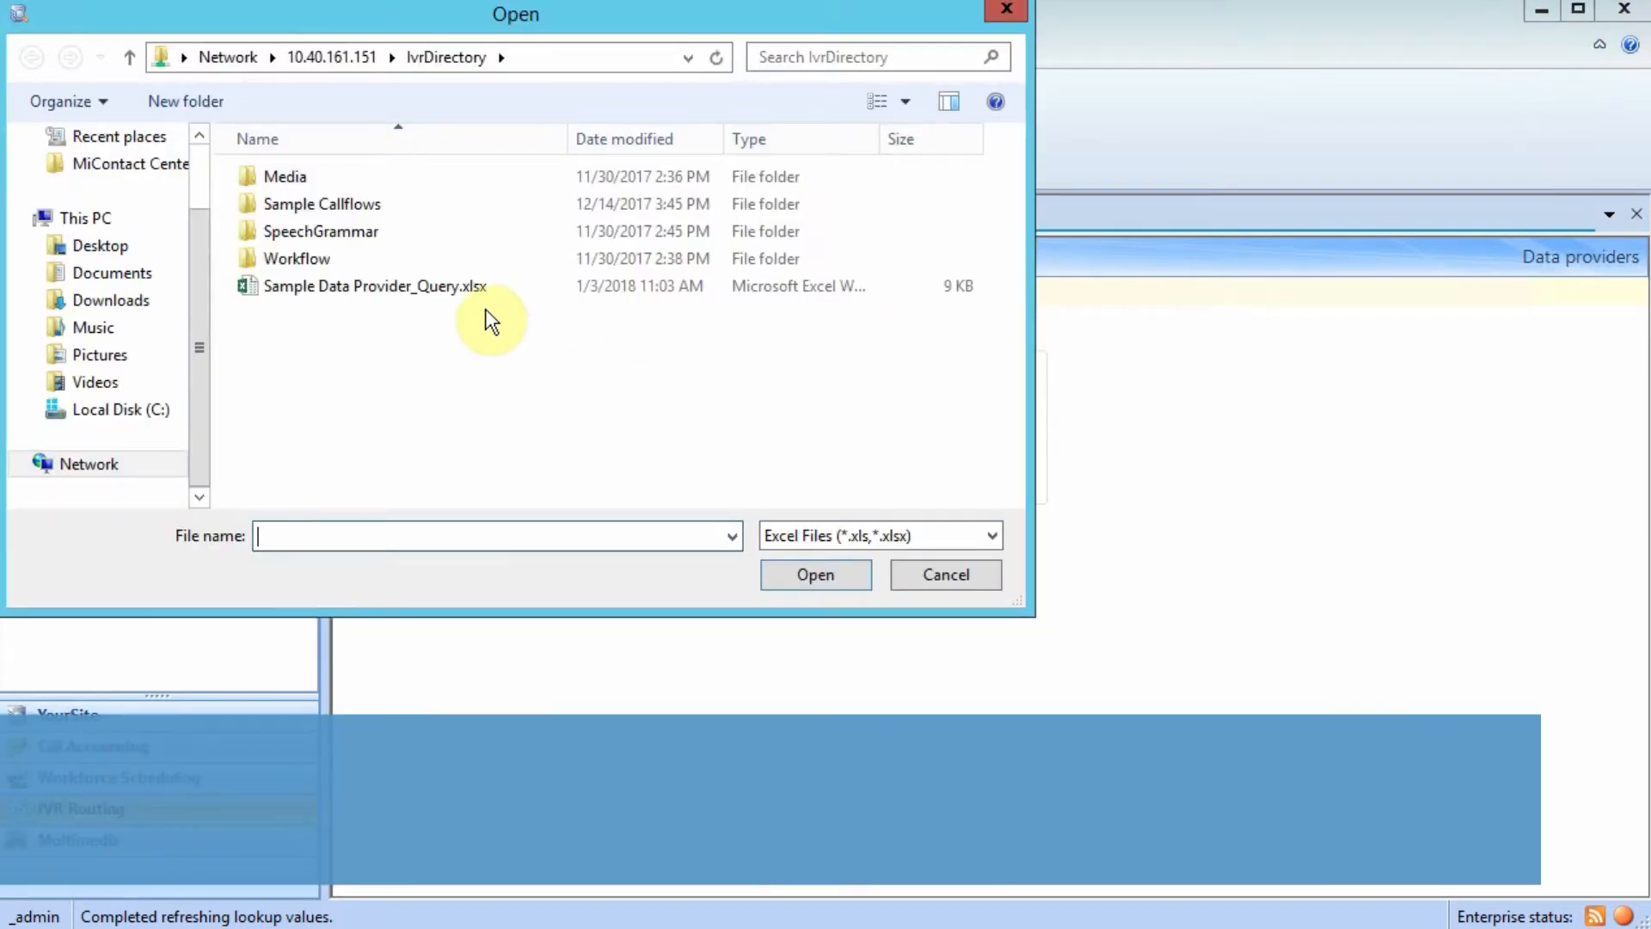
pyautogui.click(438, 288)
pyautogui.click(815, 576)
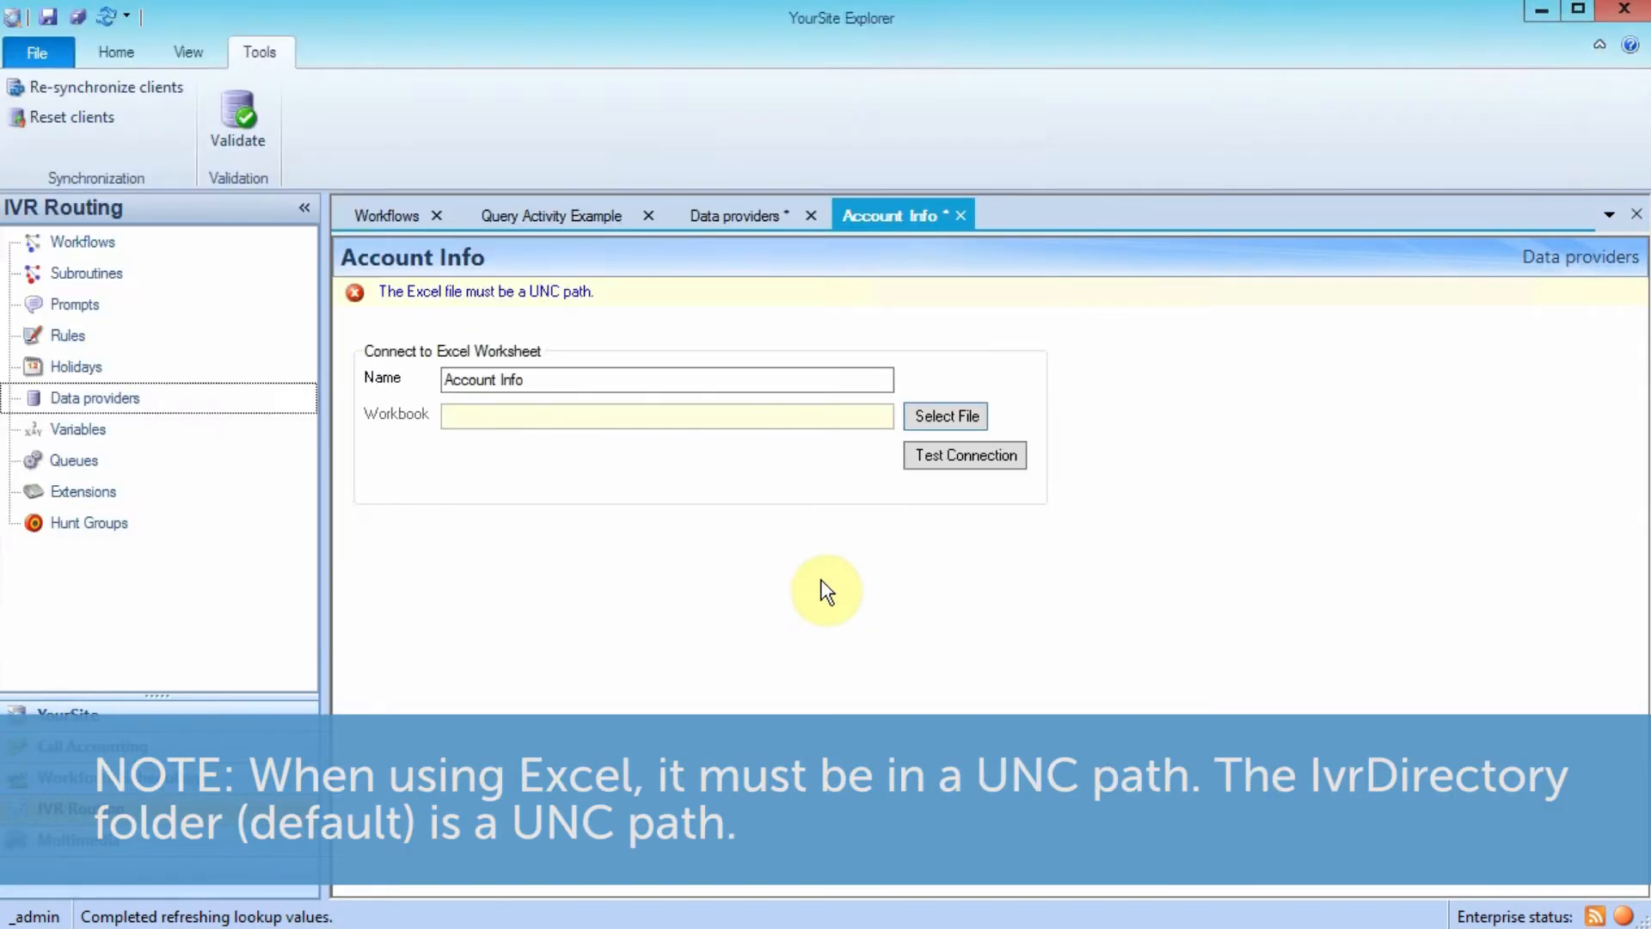
pyautogui.click(40, 15)
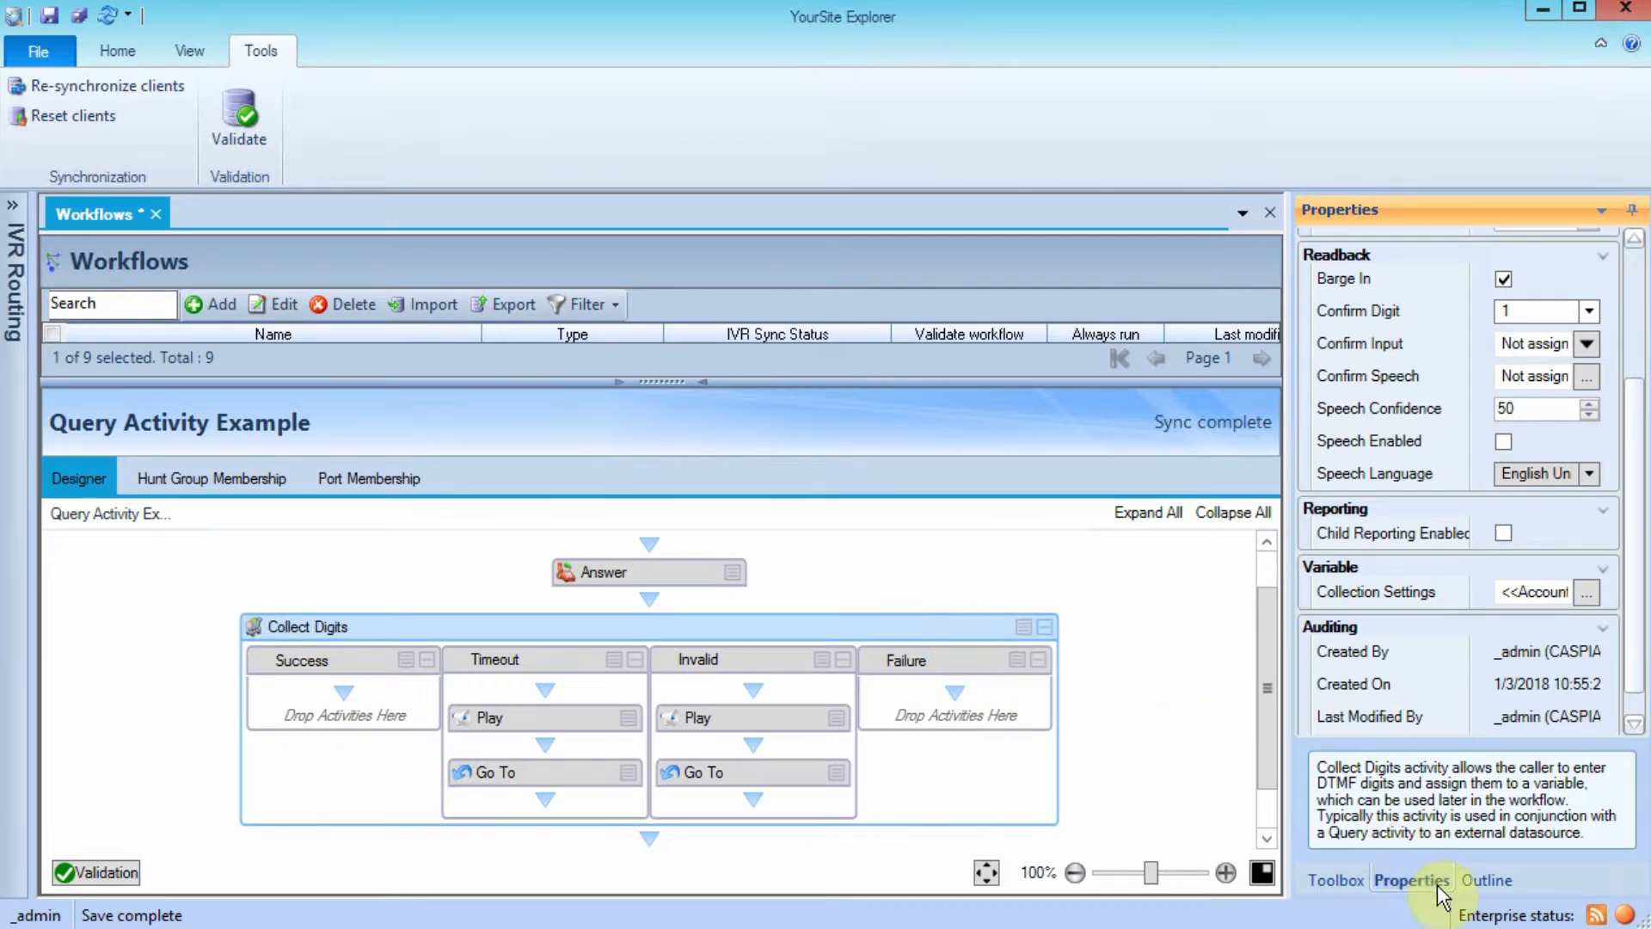
# Review the collection settings of the Collect Digits activity in the Query Activity Example workflow.
pyautogui.click(1584, 591)
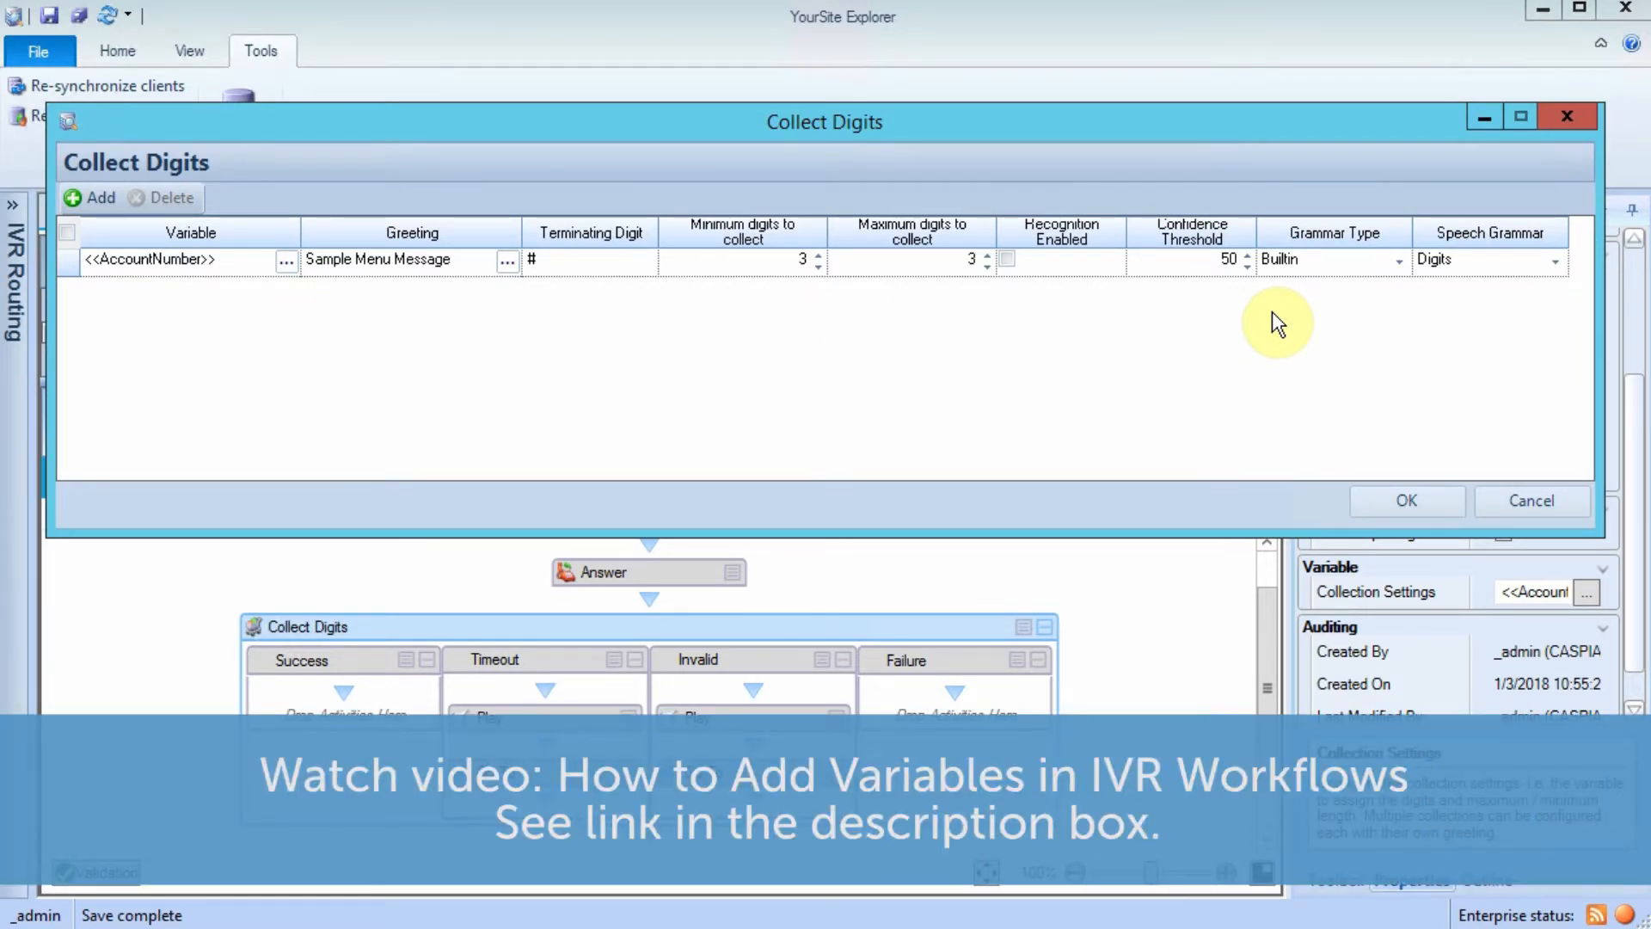
pyautogui.click(1557, 118)
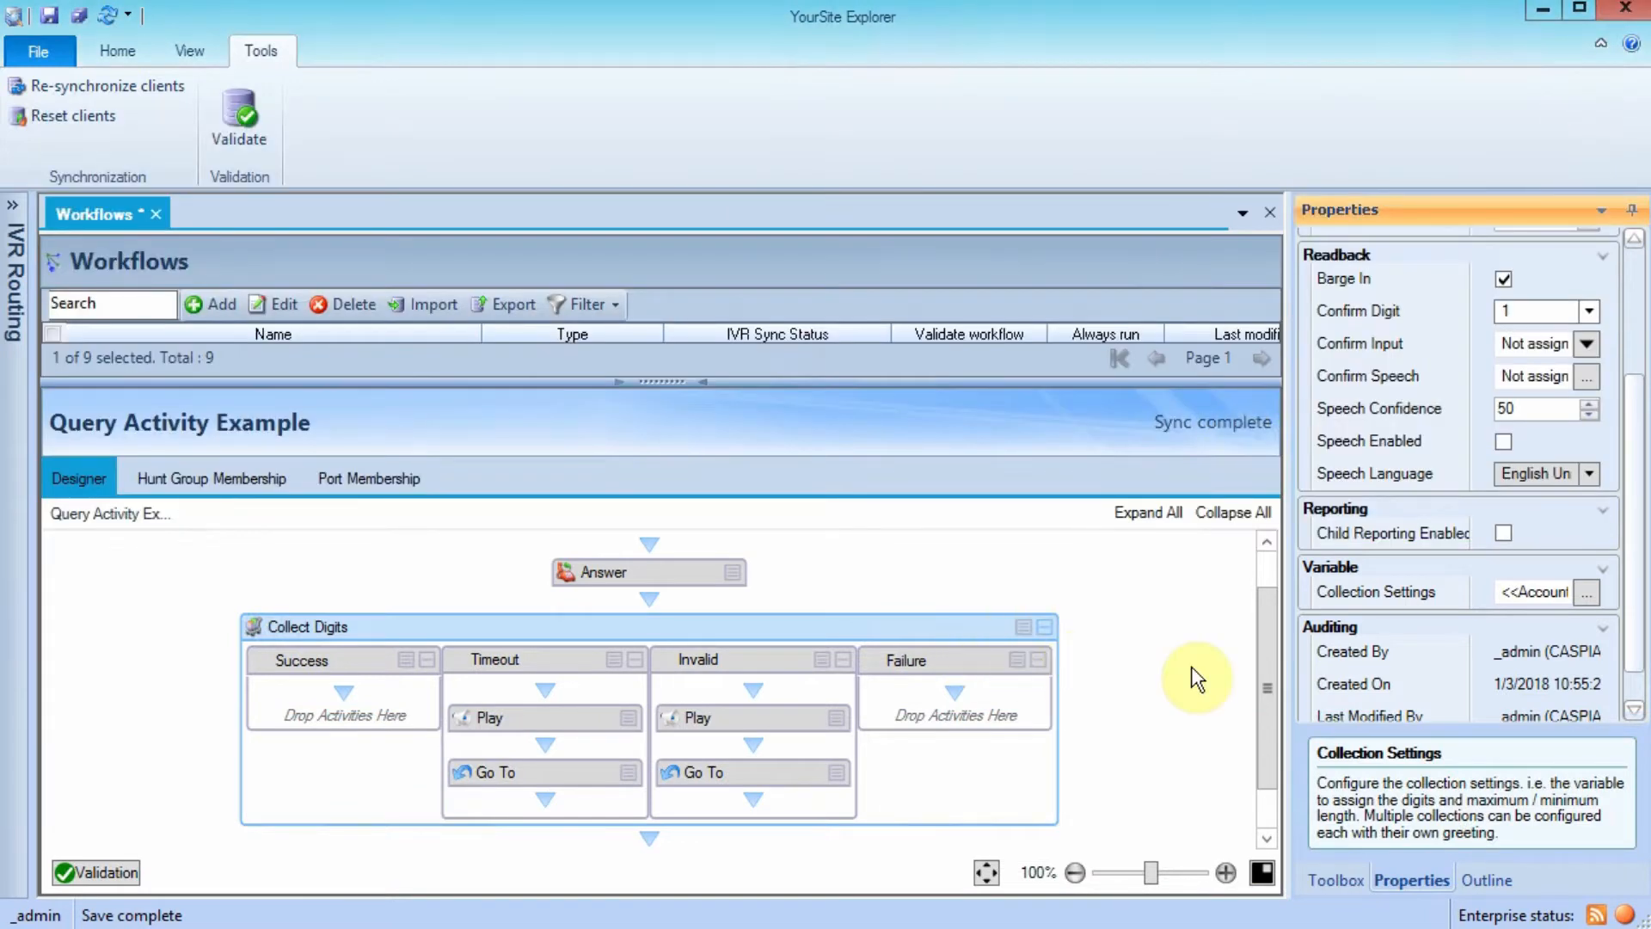
# Add a Query activity to the Success branch of the Collect Digits activity.
pyautogui.click(1338, 873)
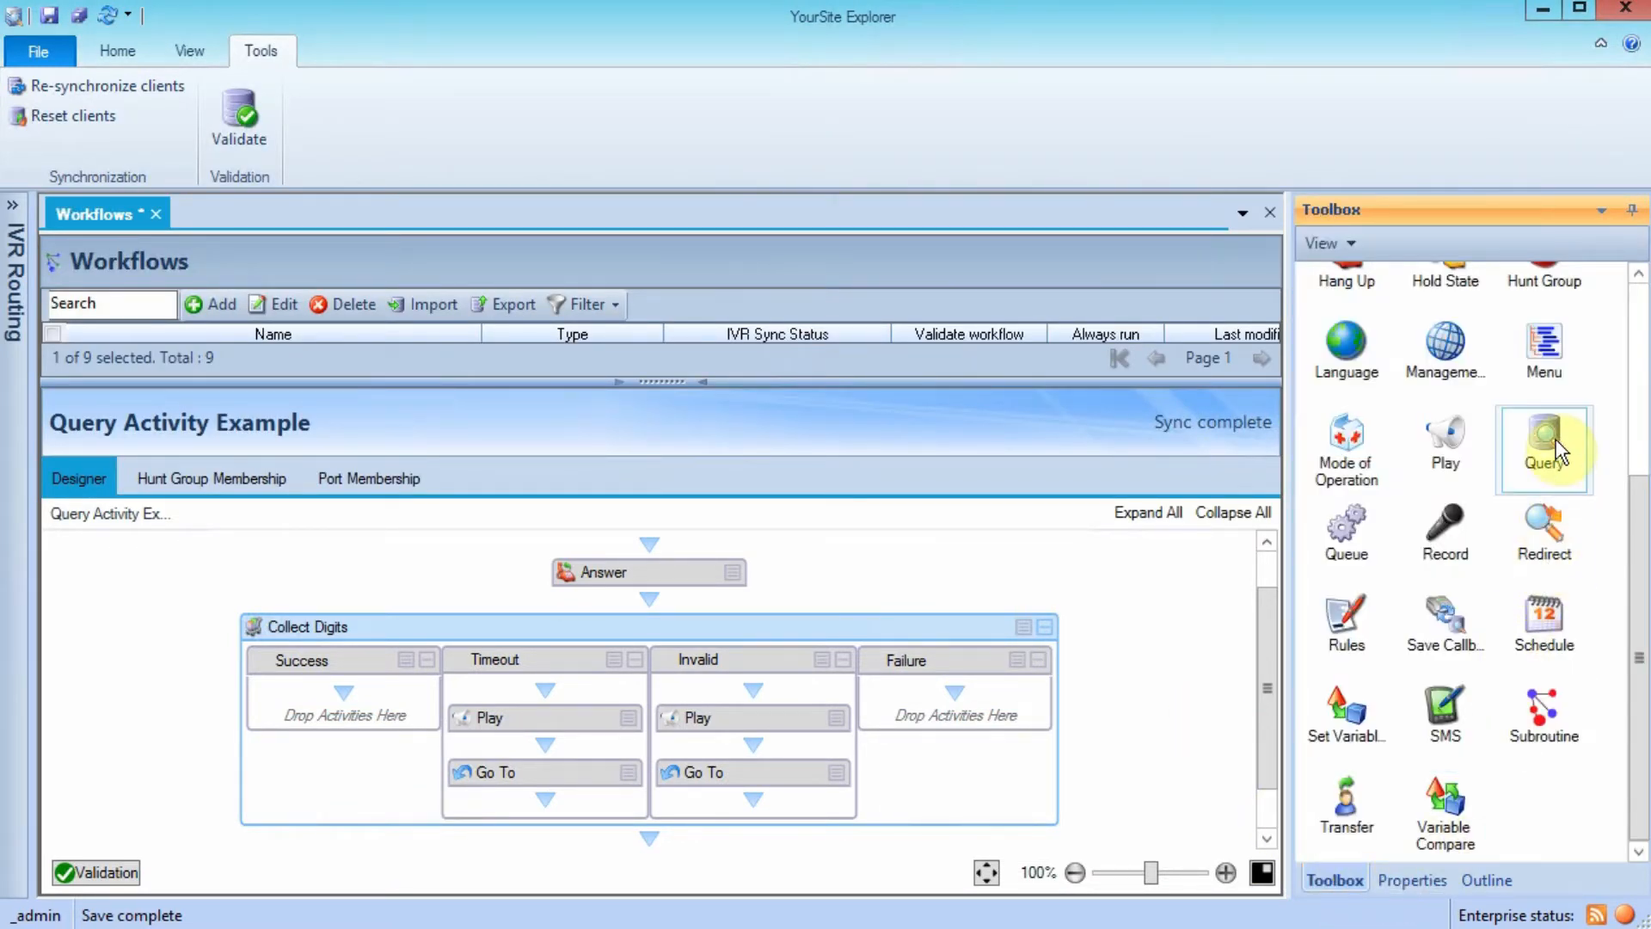
pyautogui.moveTo(1540, 439); pyautogui.dragTo(339, 746)
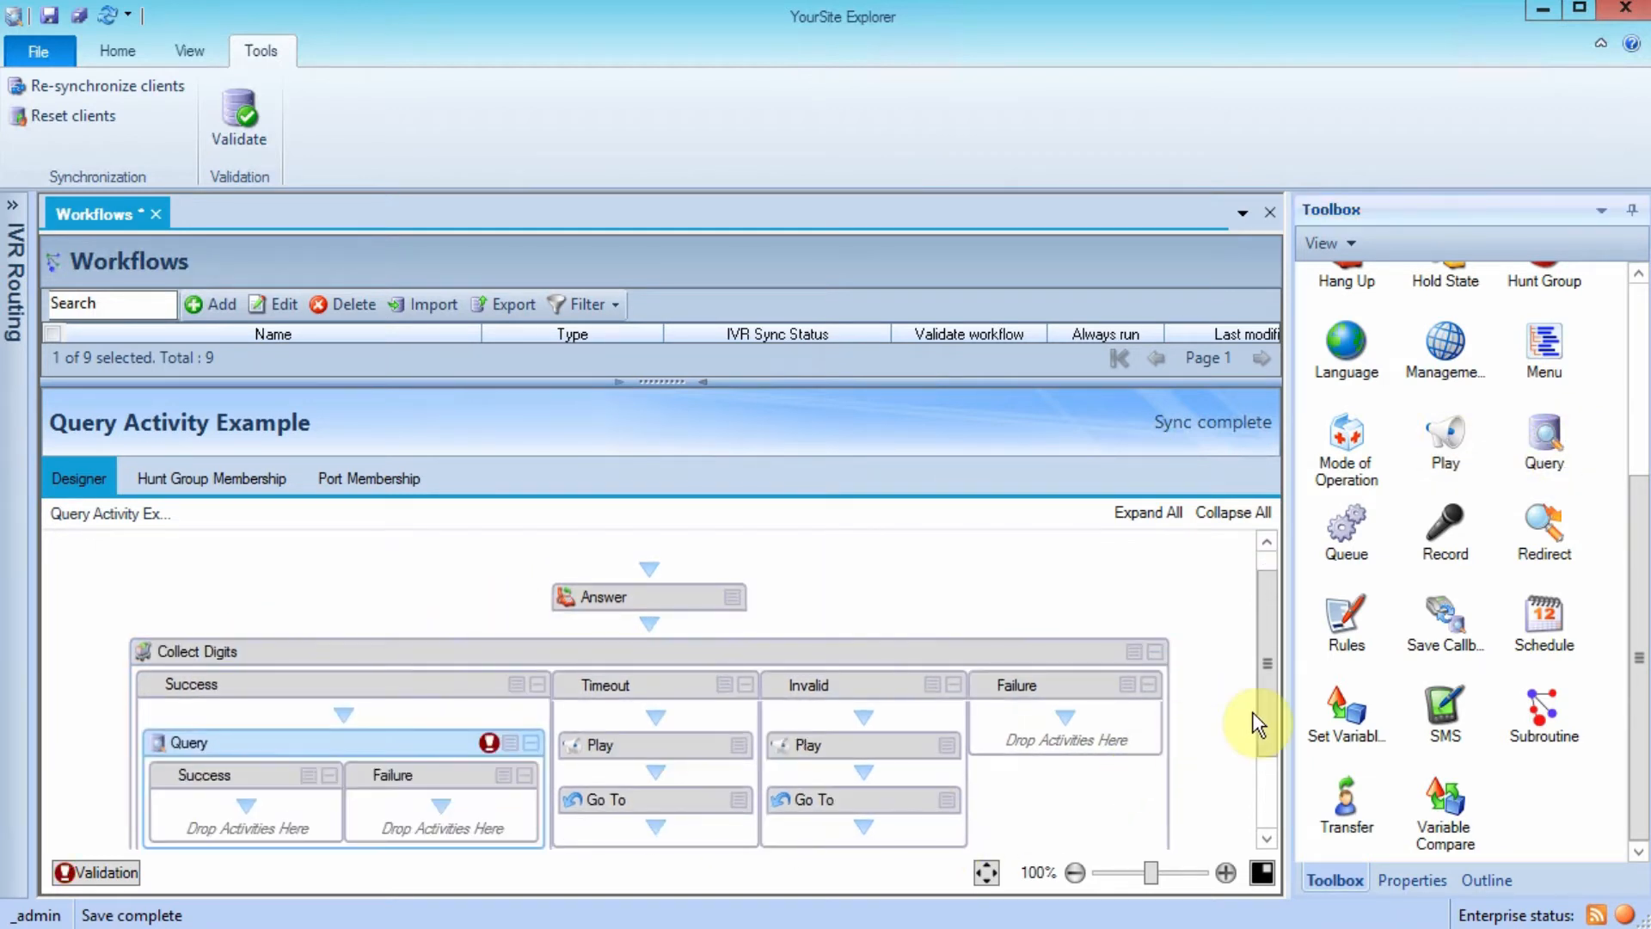
pyautogui.moveTo(1271, 726); pyautogui.dragTo(1264, 776)
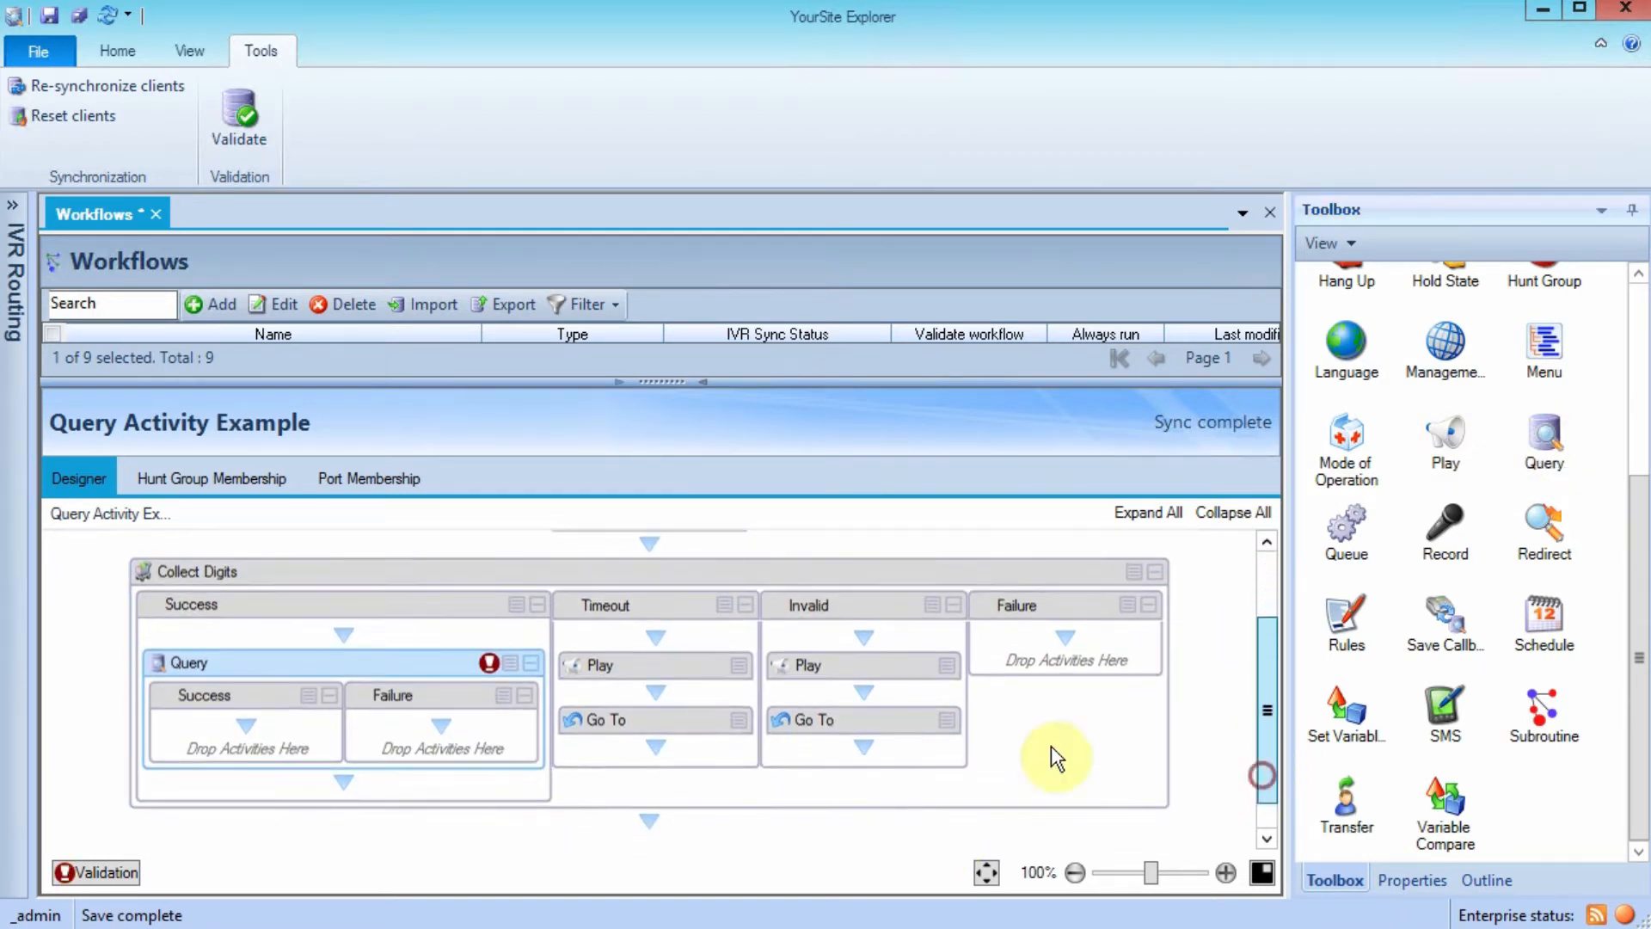
# Assign the Account Info connection as the Query activity's database provider.
pyautogui.rightClick(389, 662)
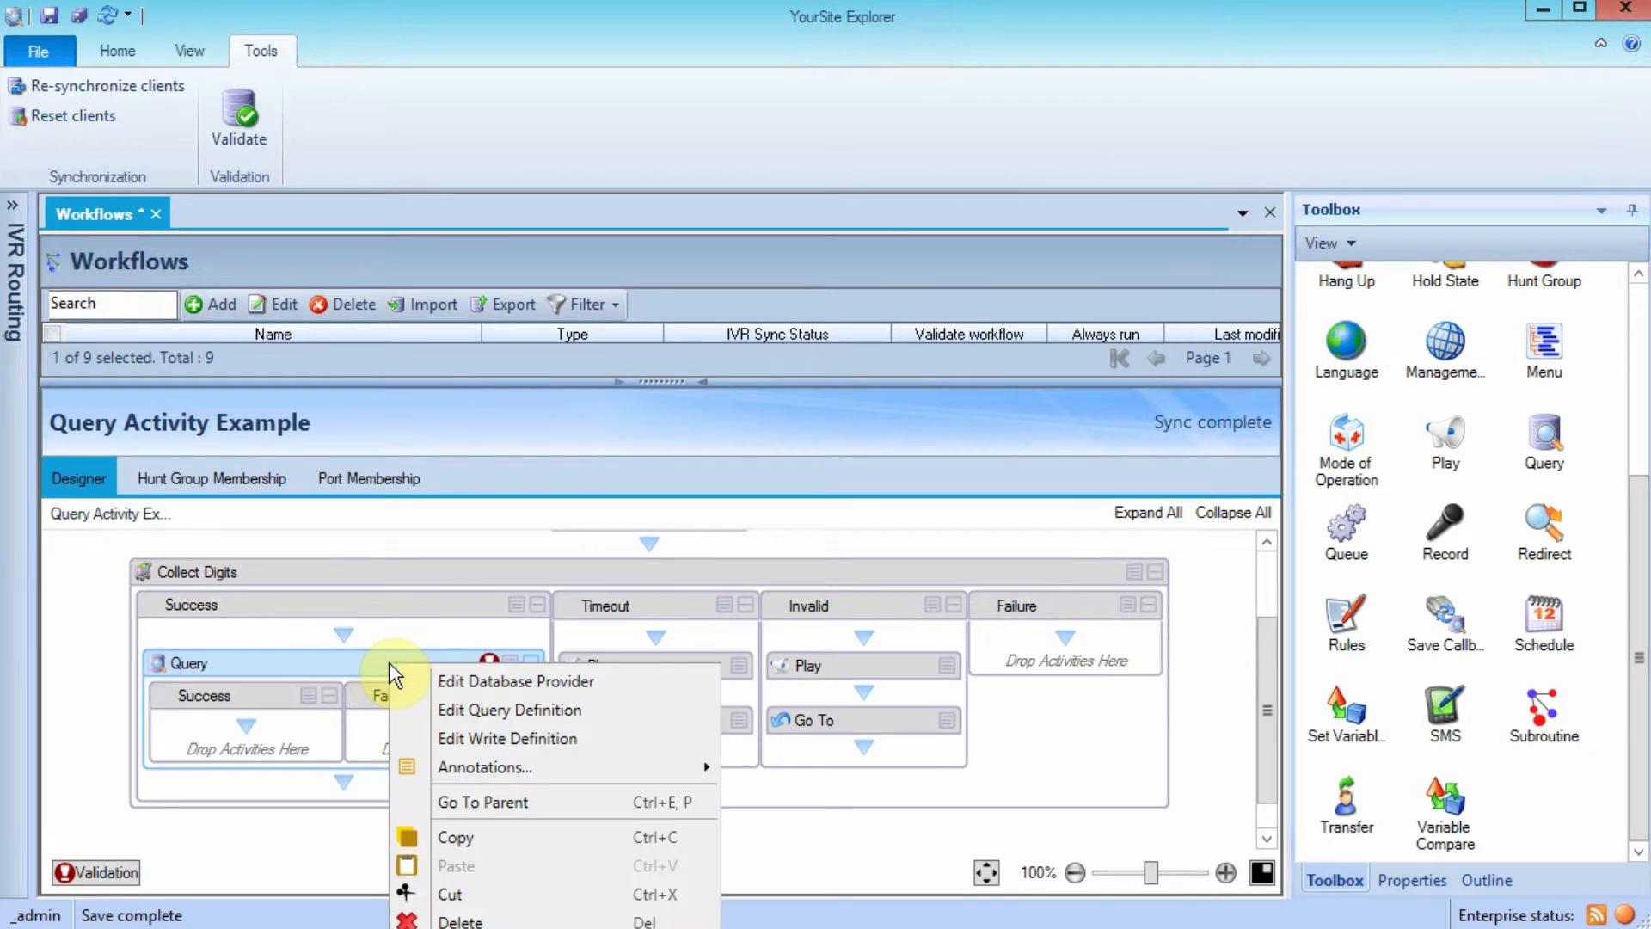
pyautogui.click(444, 681)
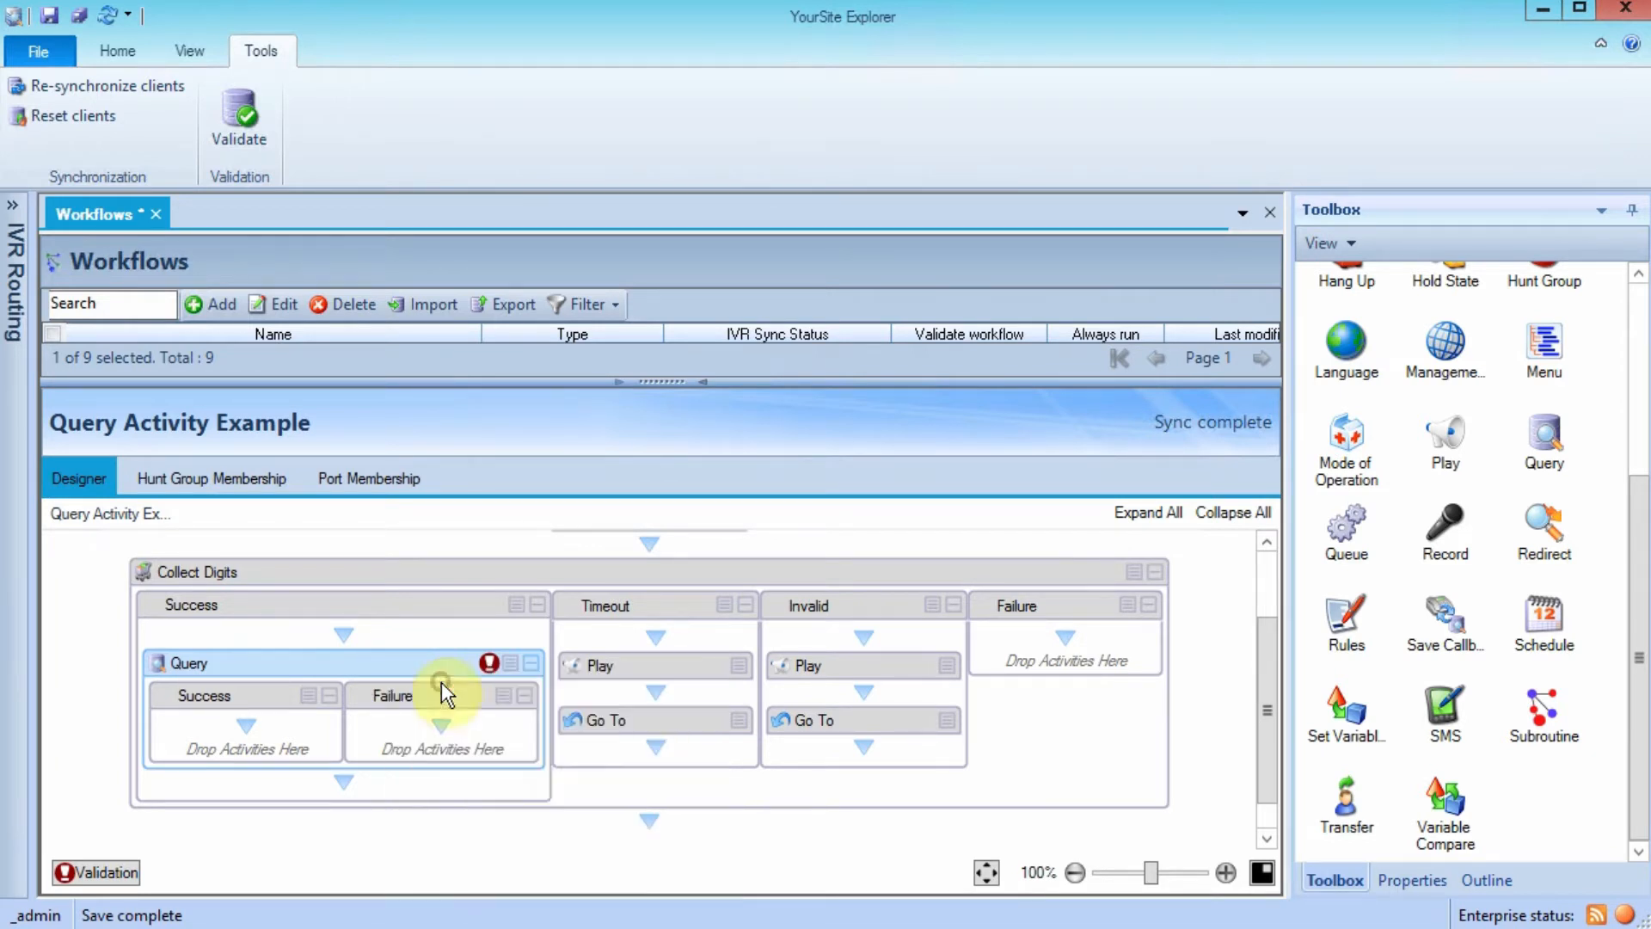
pyautogui.click(675, 262)
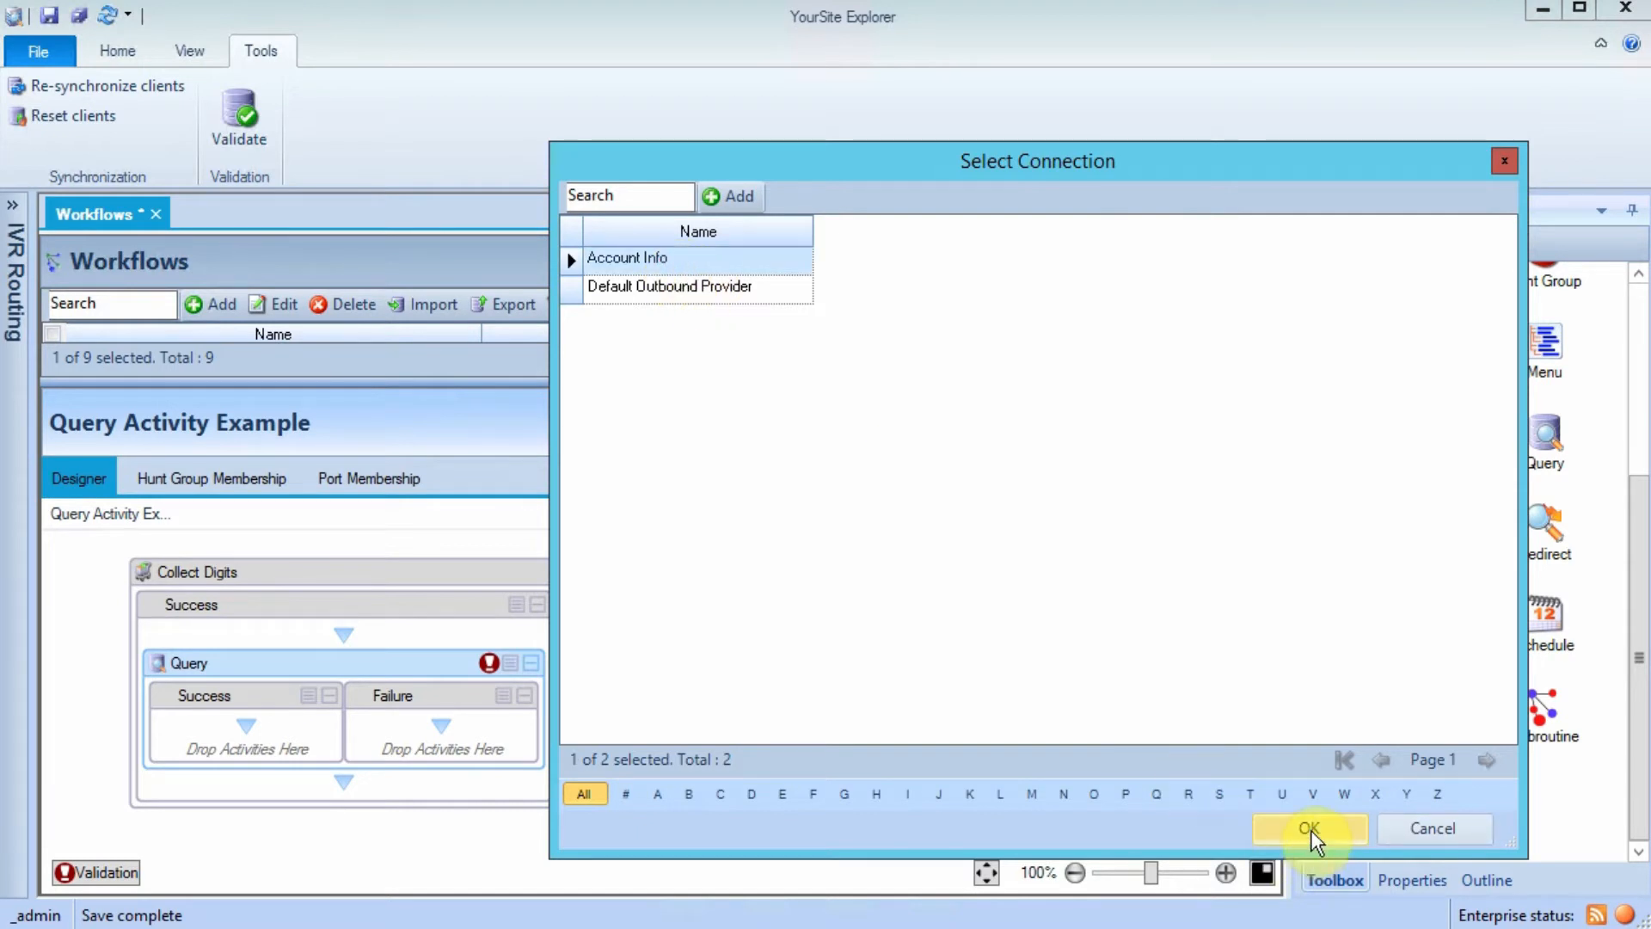
pyautogui.click(1310, 829)
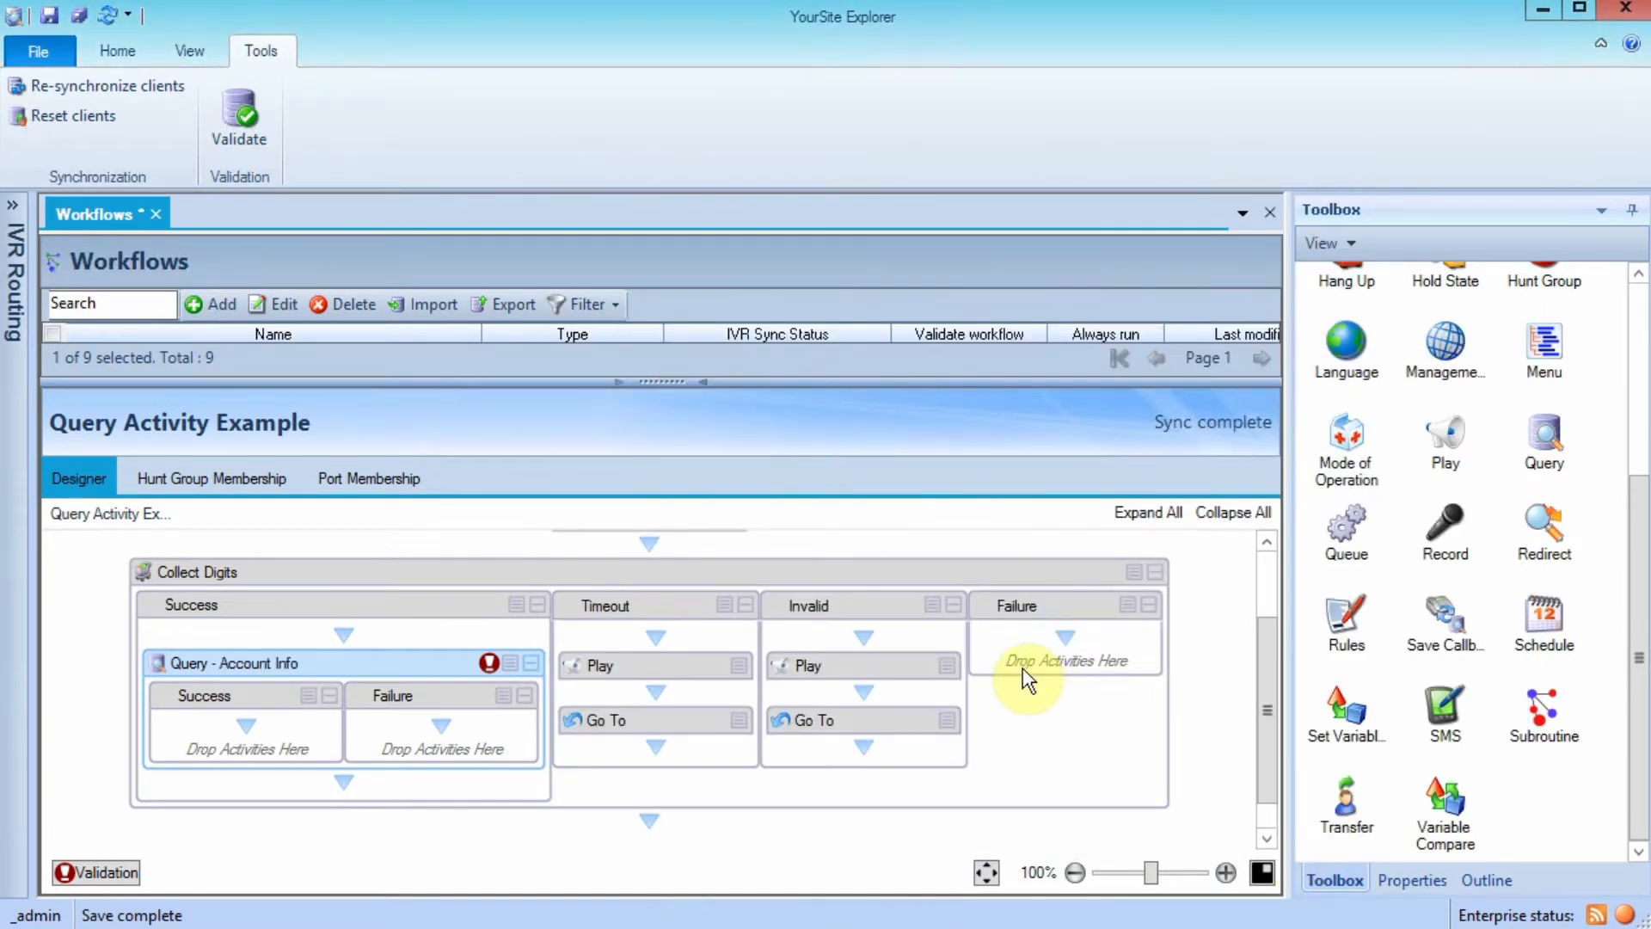
# Open the Query activity's query definition, look at the Advanced Query option, and choose Simple Query as the query type.
pyautogui.rightClick(420, 667)
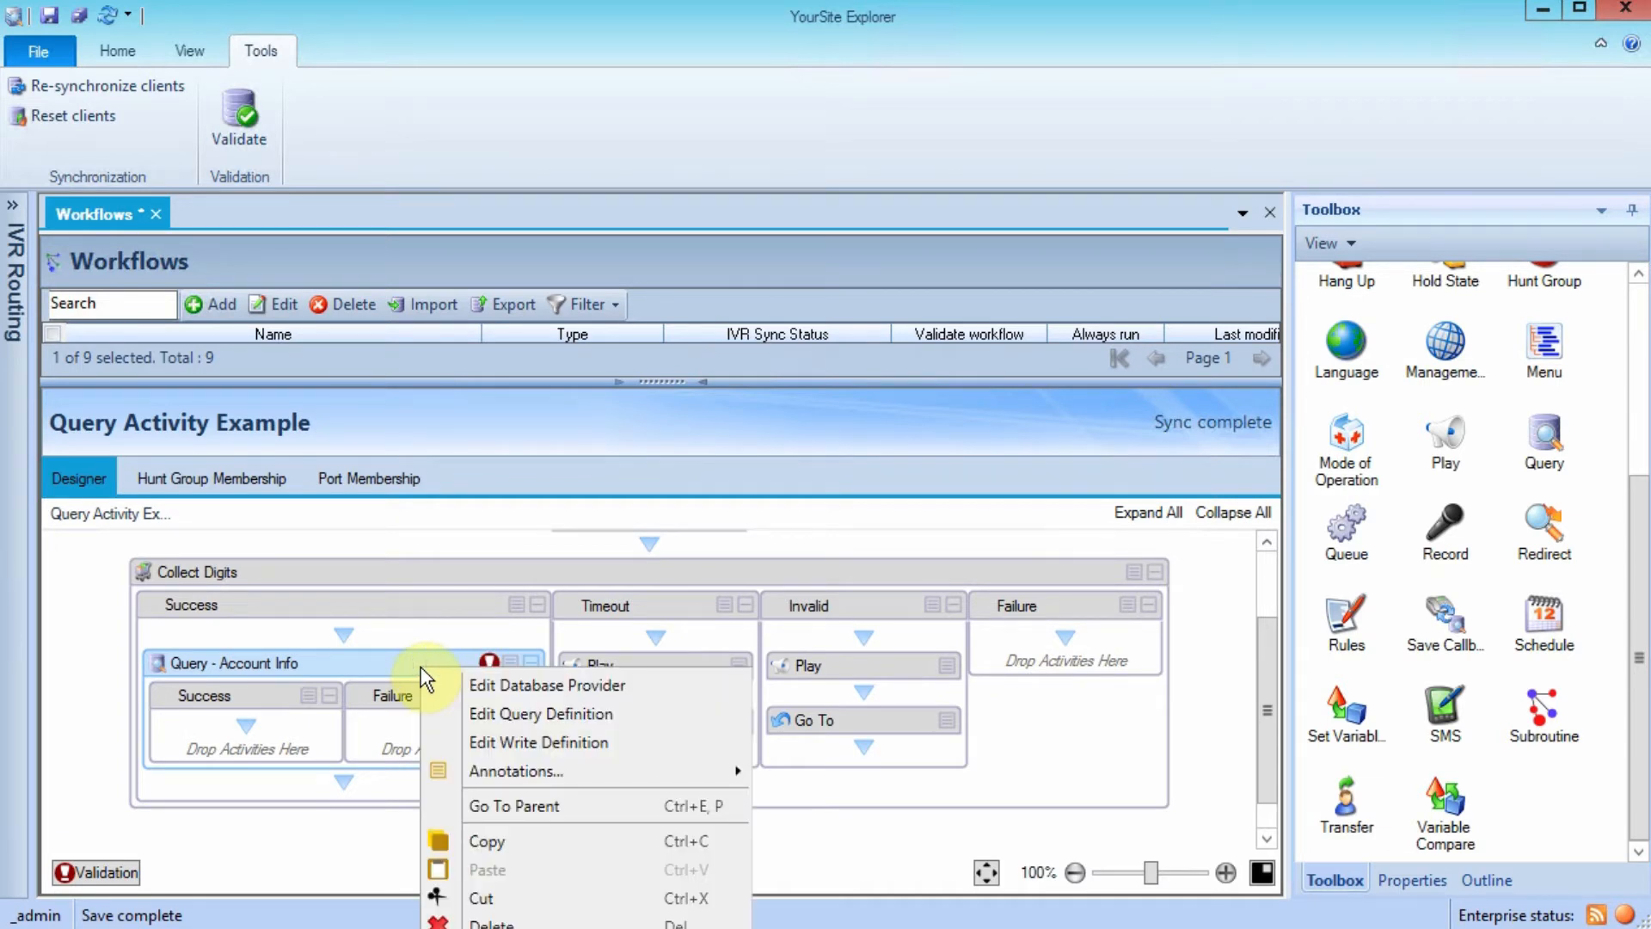
pyautogui.click(528, 715)
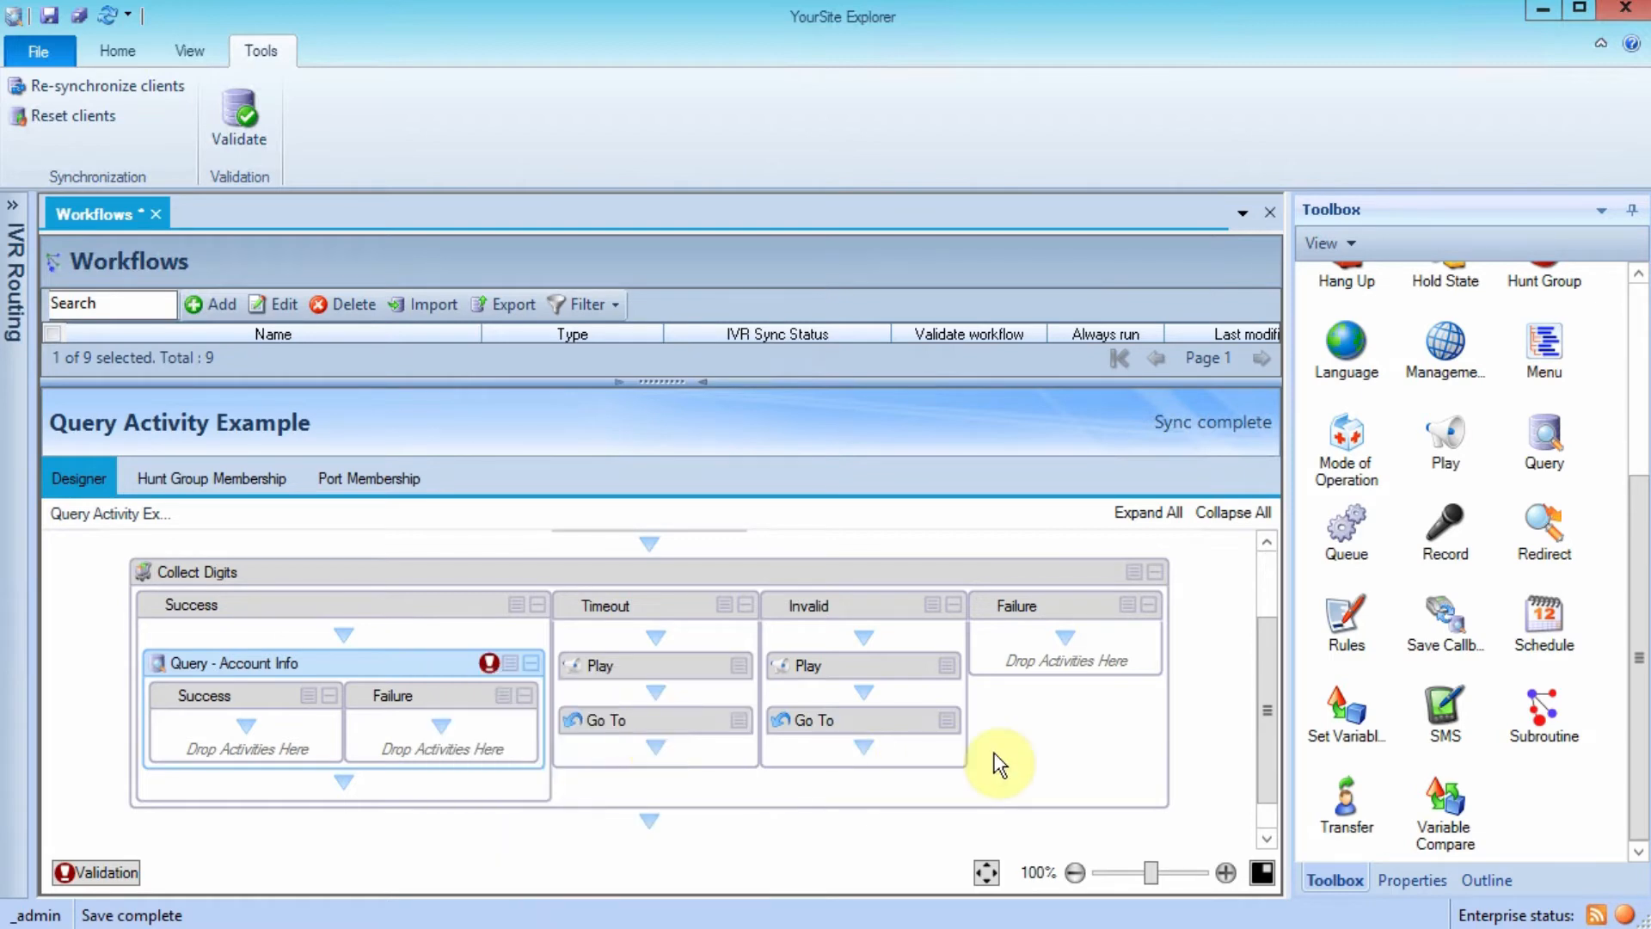
pyautogui.moveTo(590, 11); pyautogui.dragTo(972, 74)
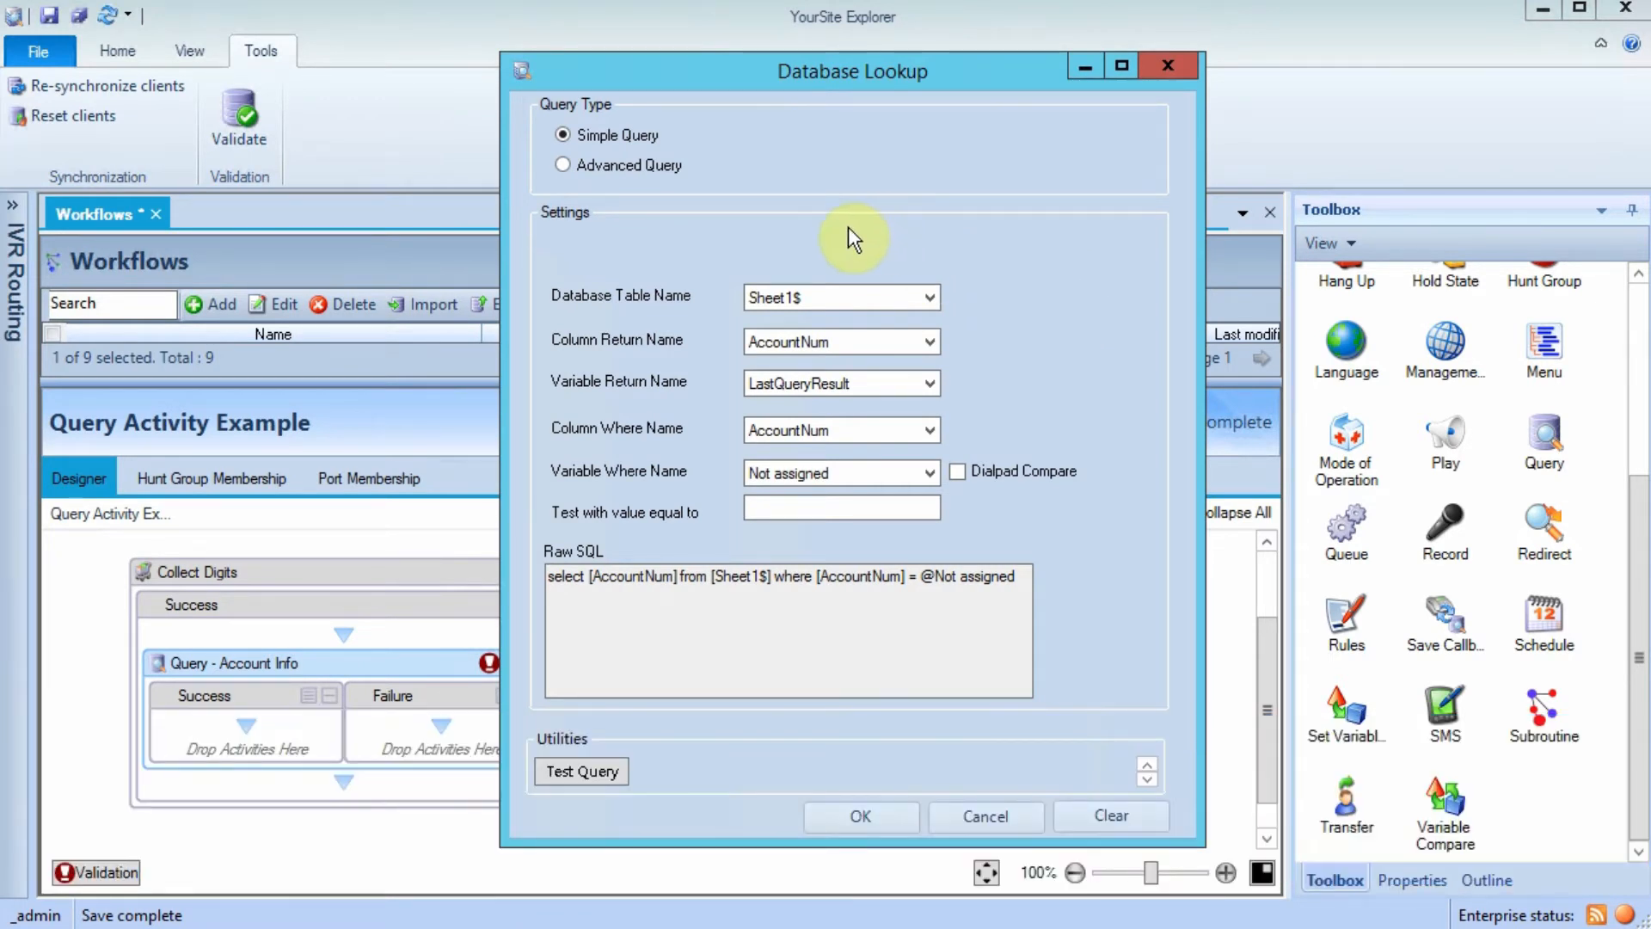
pyautogui.click(576, 168)
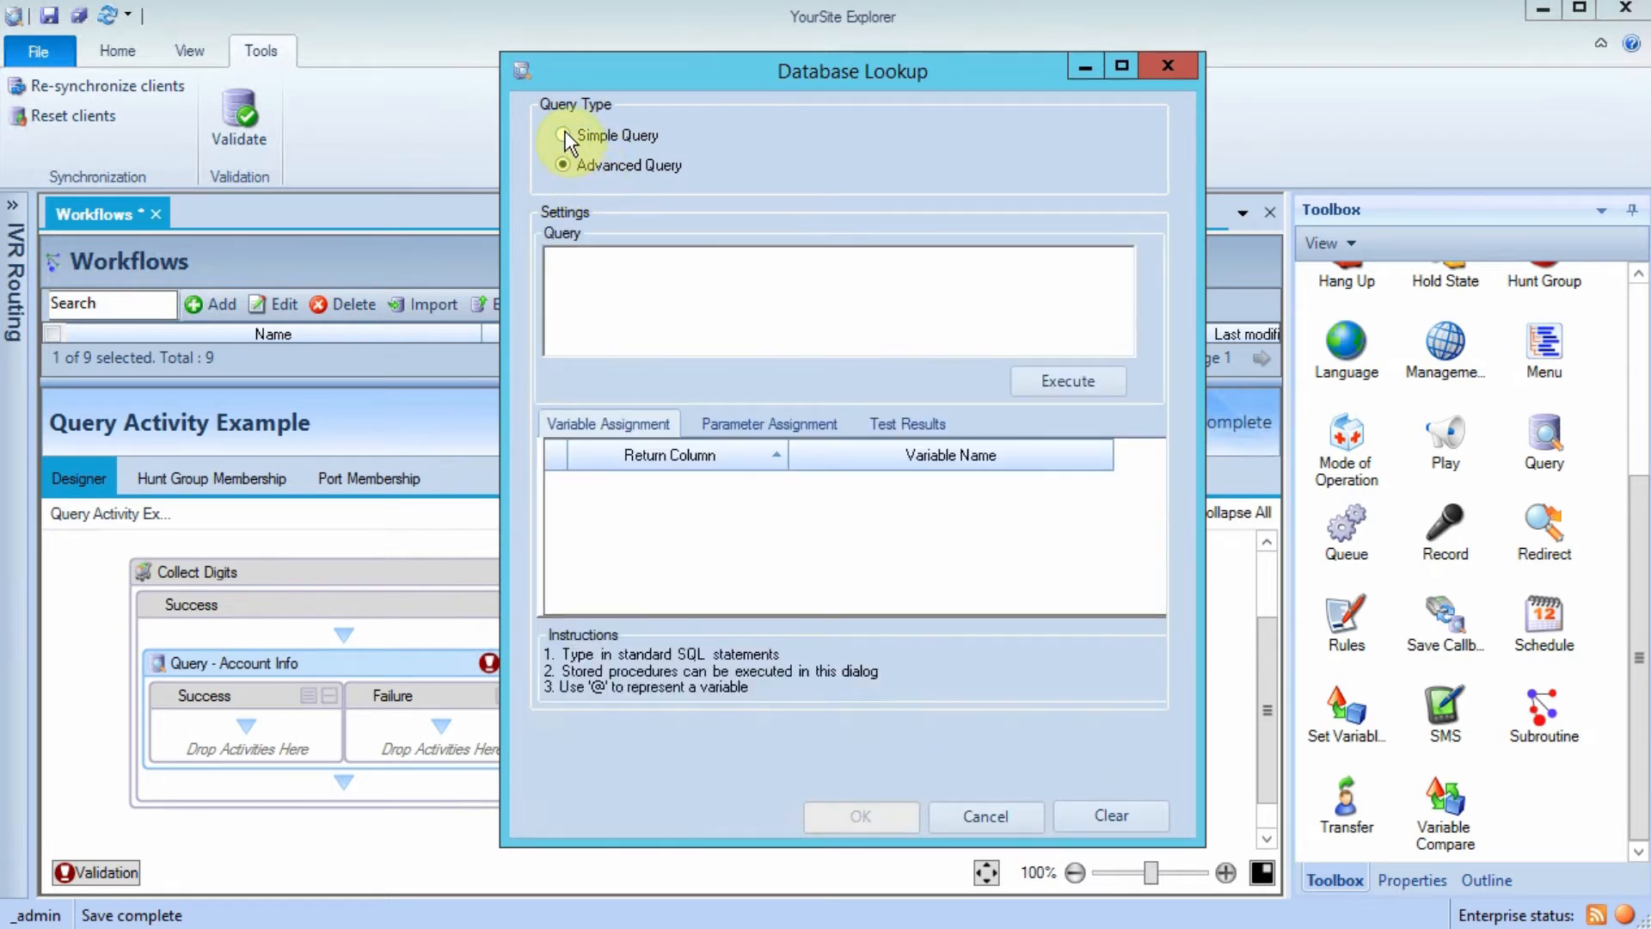
pyautogui.click(564, 136)
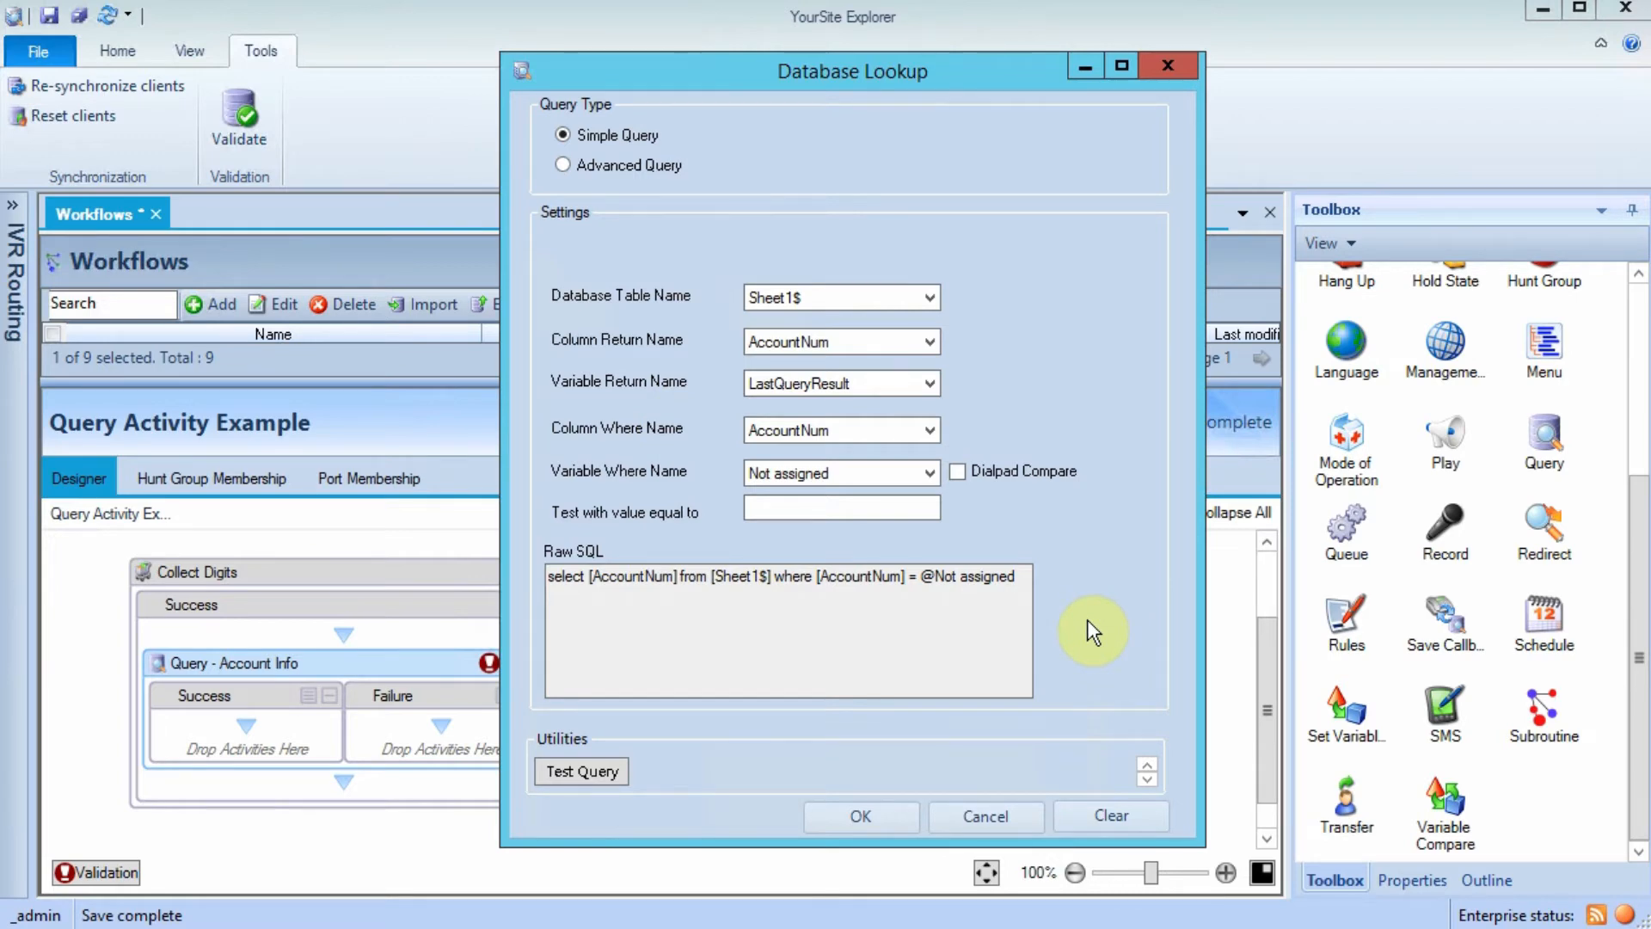
# Switch to the Sample Data Provider_Query workbook in Excel, examine its column headers and the Dialable and AccountNum values, and return to the Database Lookup dialog.
pyautogui.hotkey('alt', 'Tab')
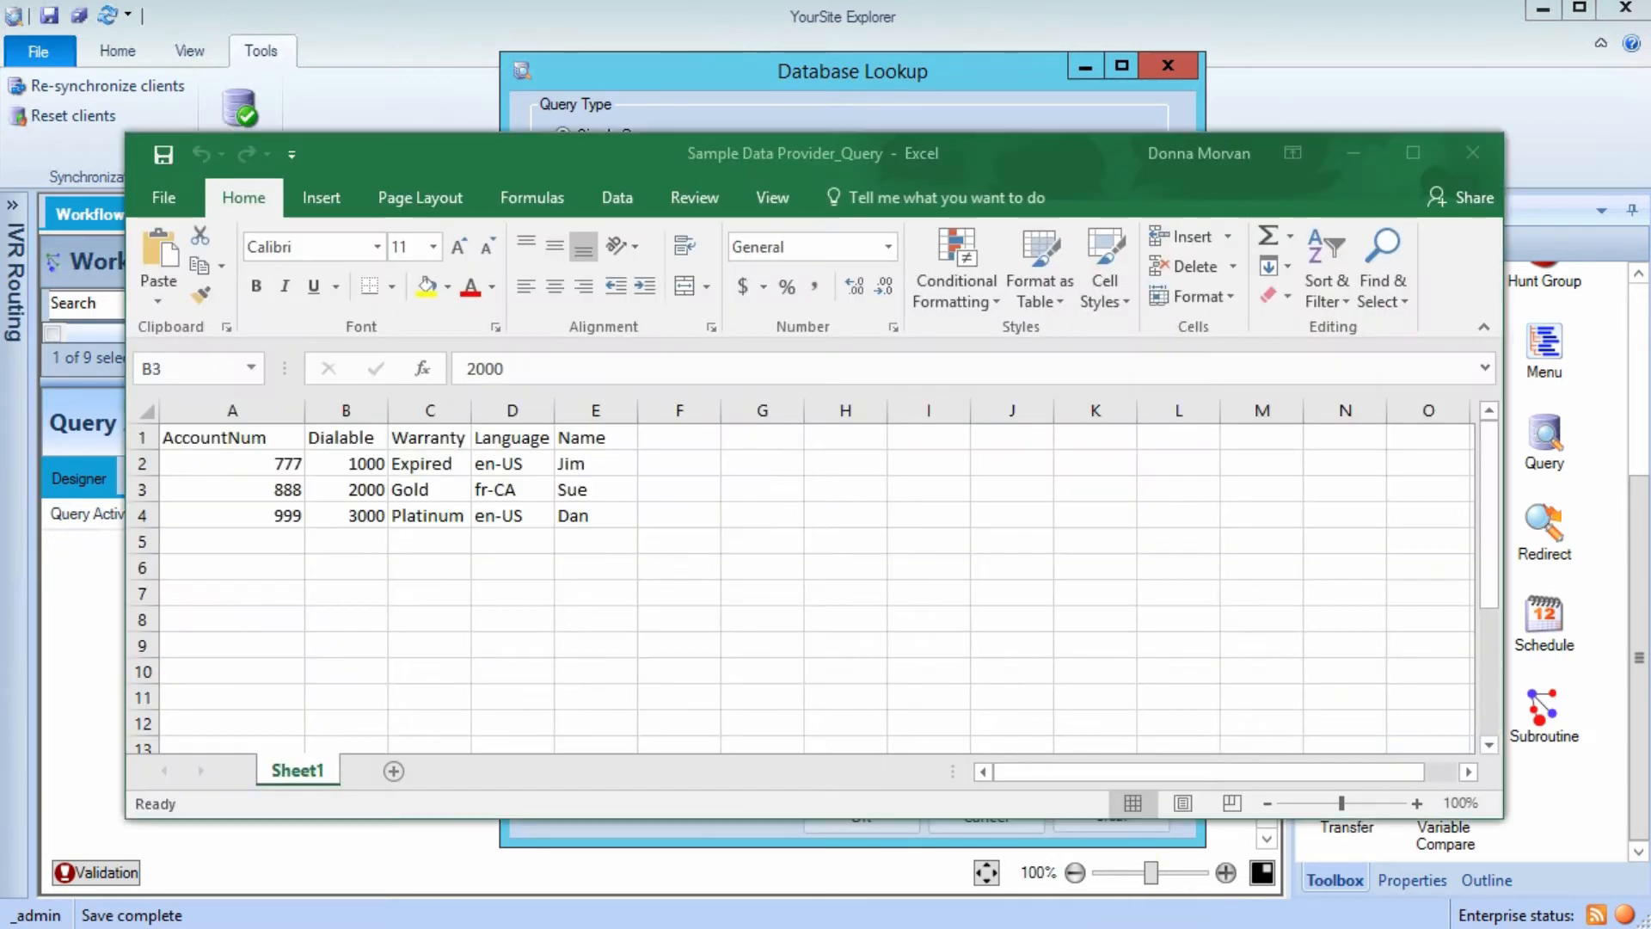
pyautogui.moveTo(1107, 168); pyautogui.dragTo(1153, 55)
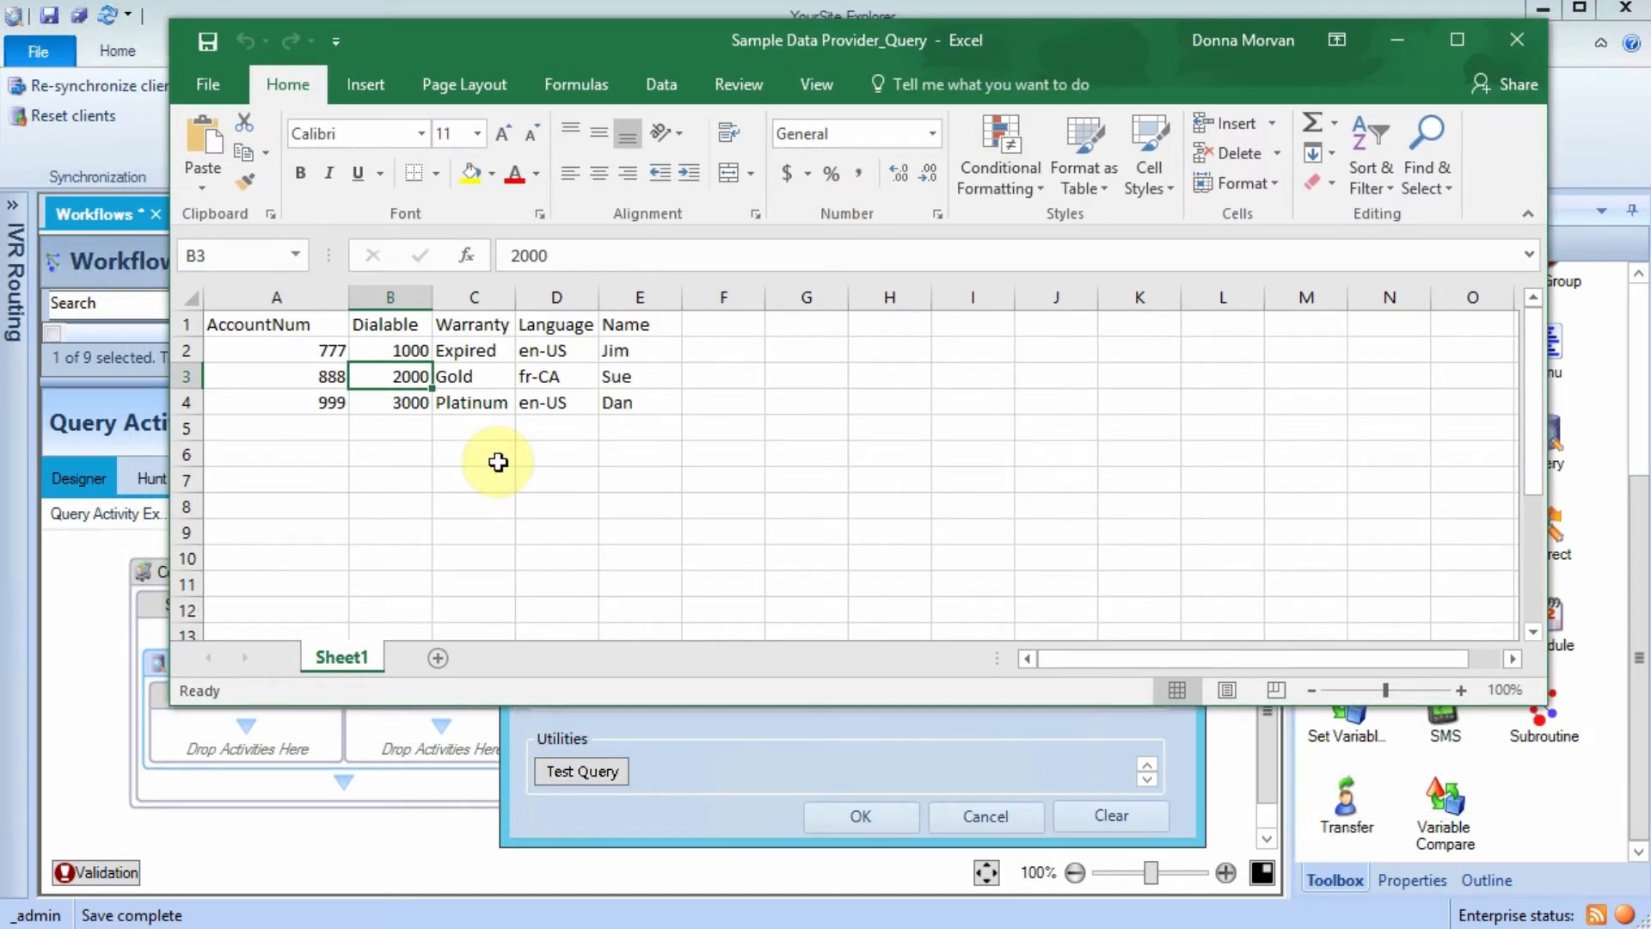
pyautogui.click(314, 331)
pyautogui.click(422, 324)
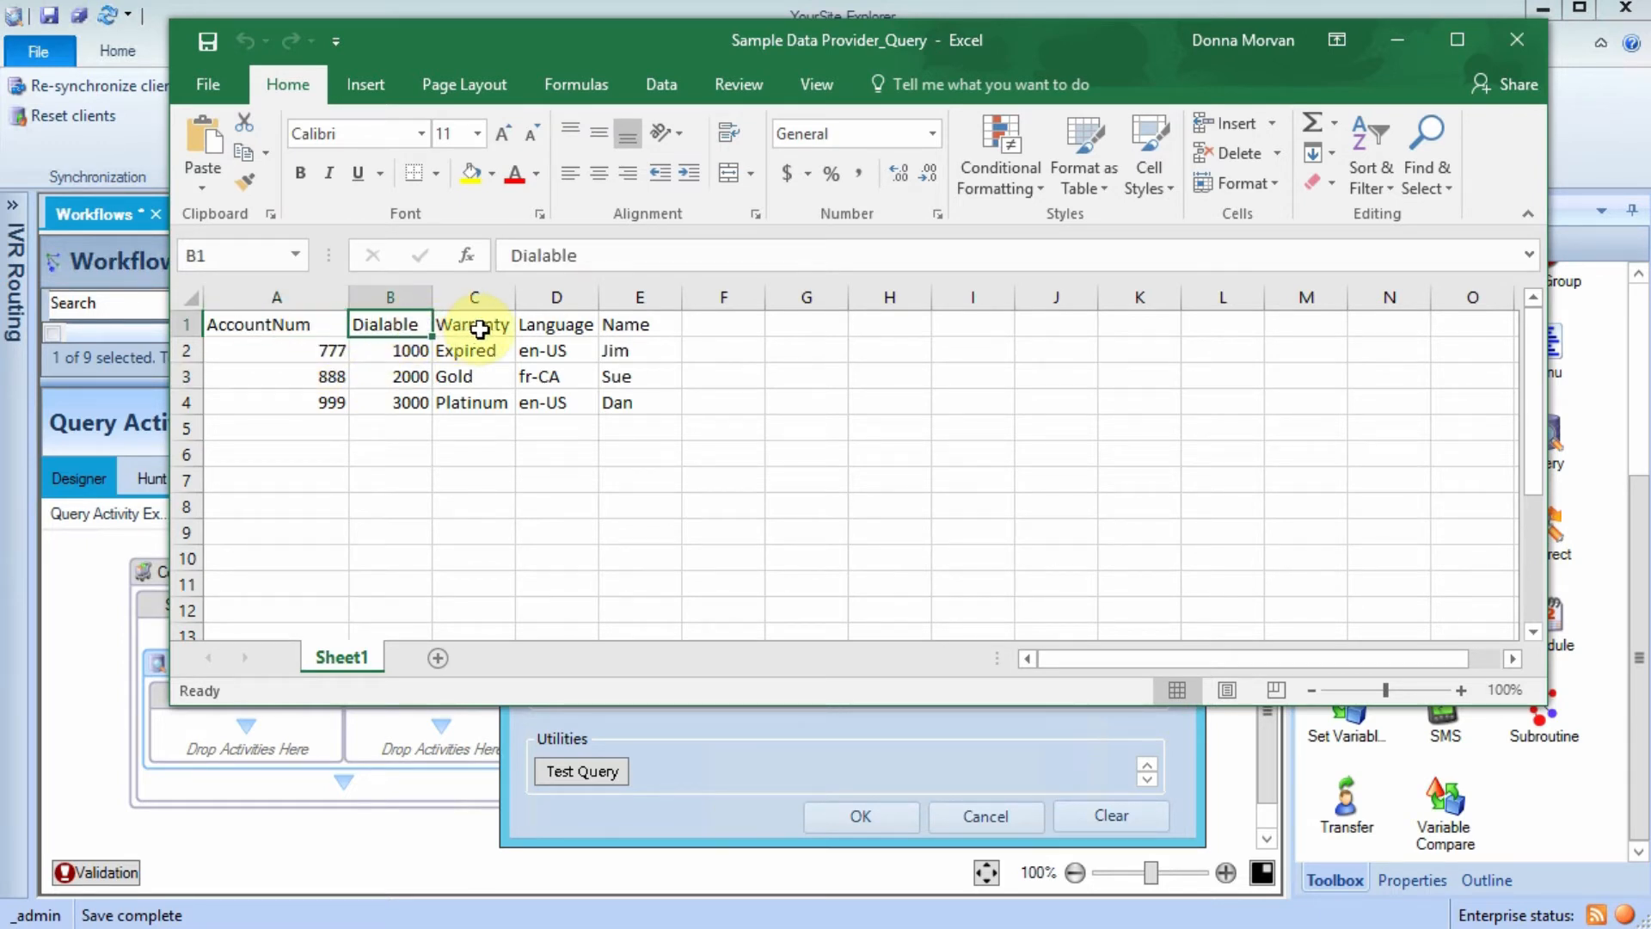
pyautogui.click(480, 329)
pyautogui.click(547, 325)
pyautogui.click(651, 331)
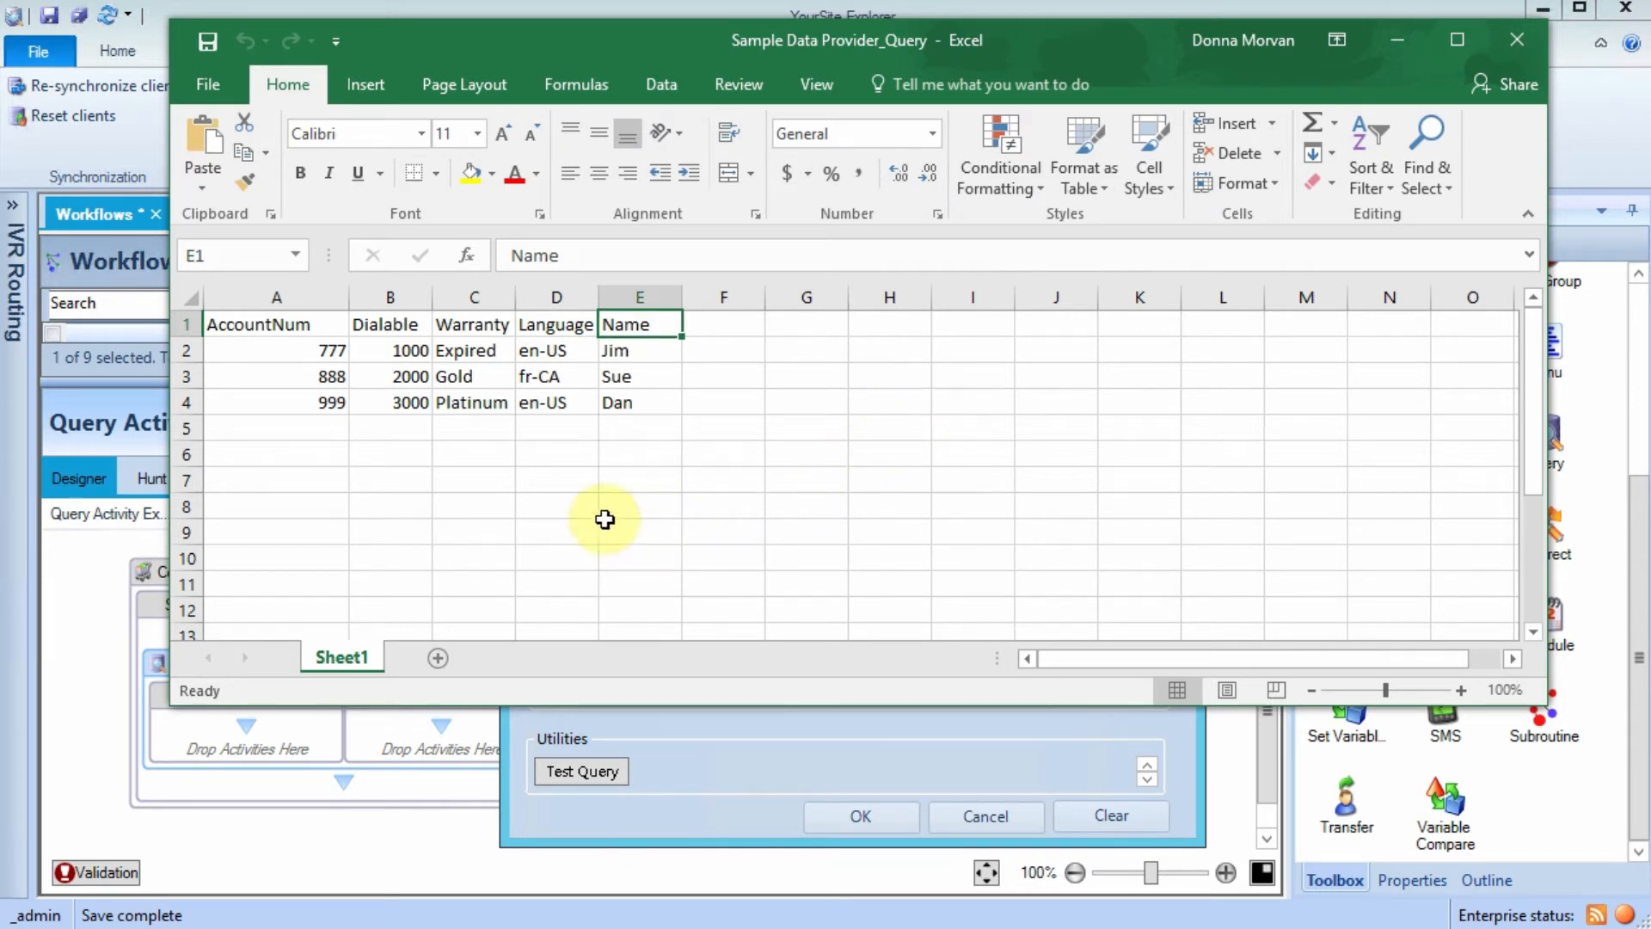
pyautogui.moveTo(414, 351); pyautogui.dragTo(405, 405)
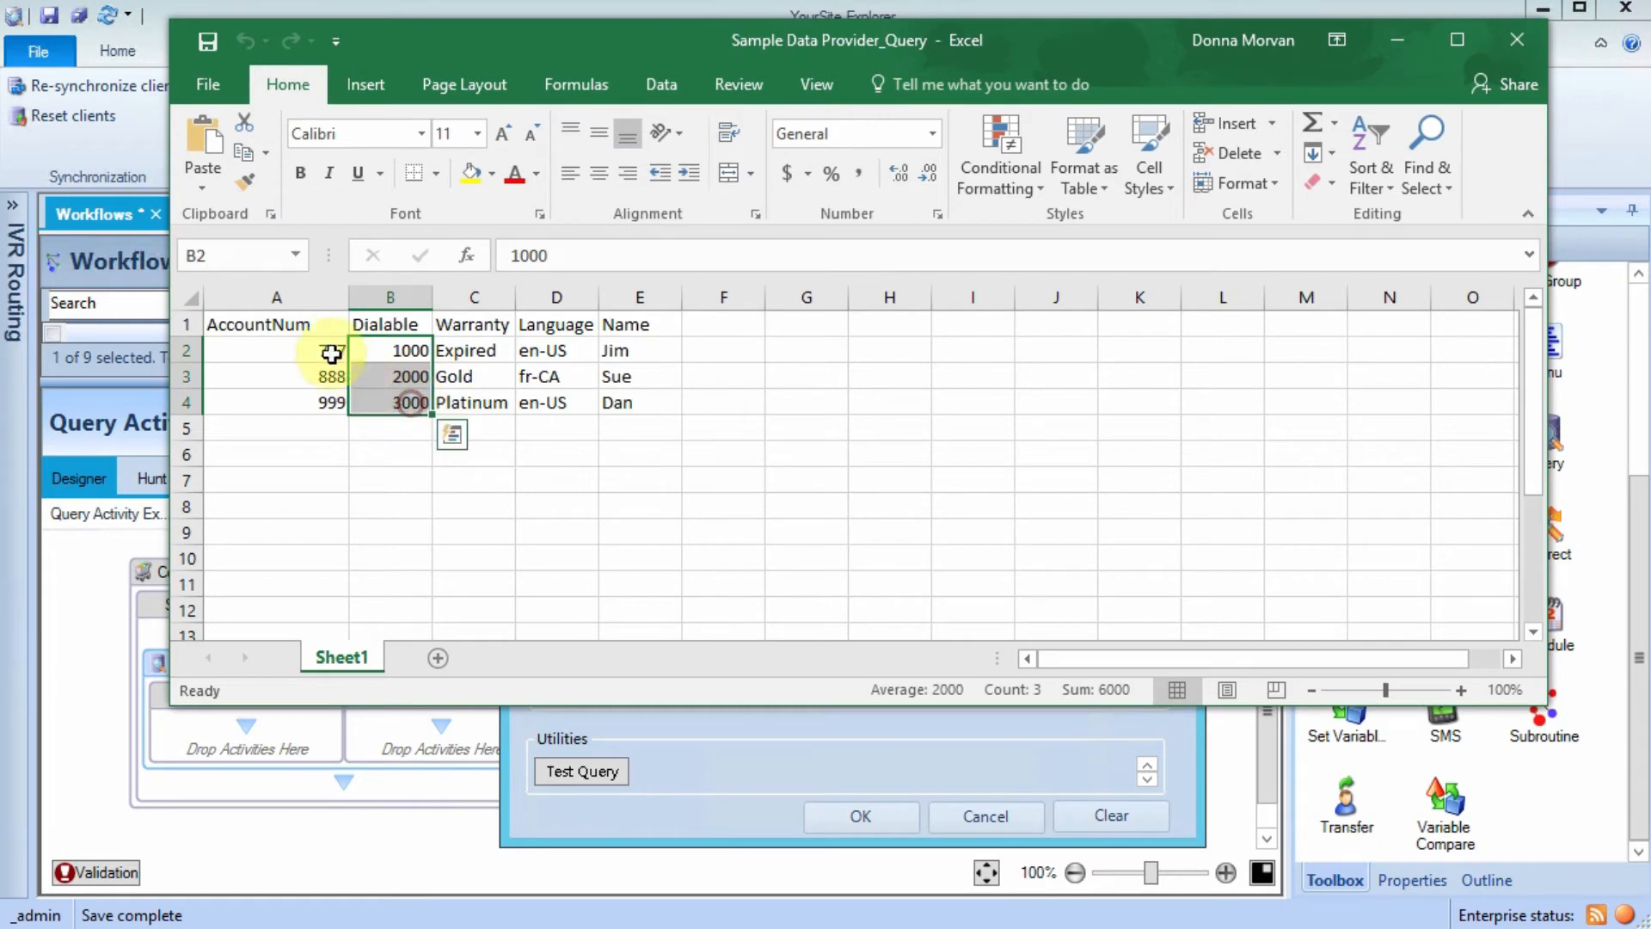
pyautogui.moveTo(321, 345); pyautogui.dragTo(324, 405)
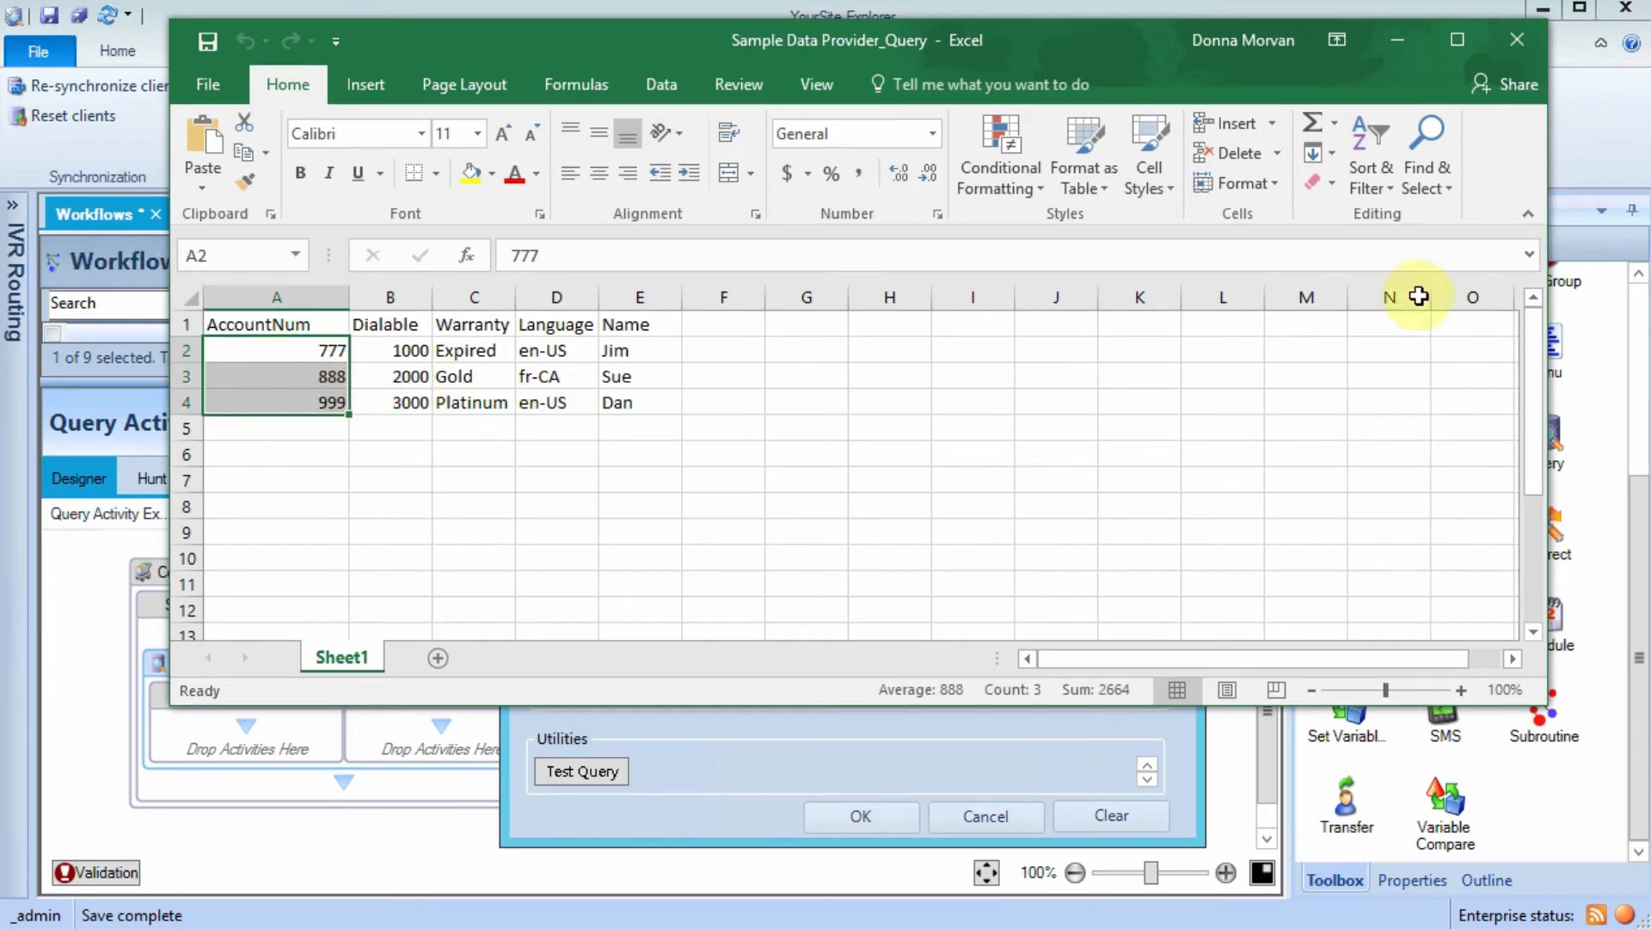
pyautogui.click(1616, 154)
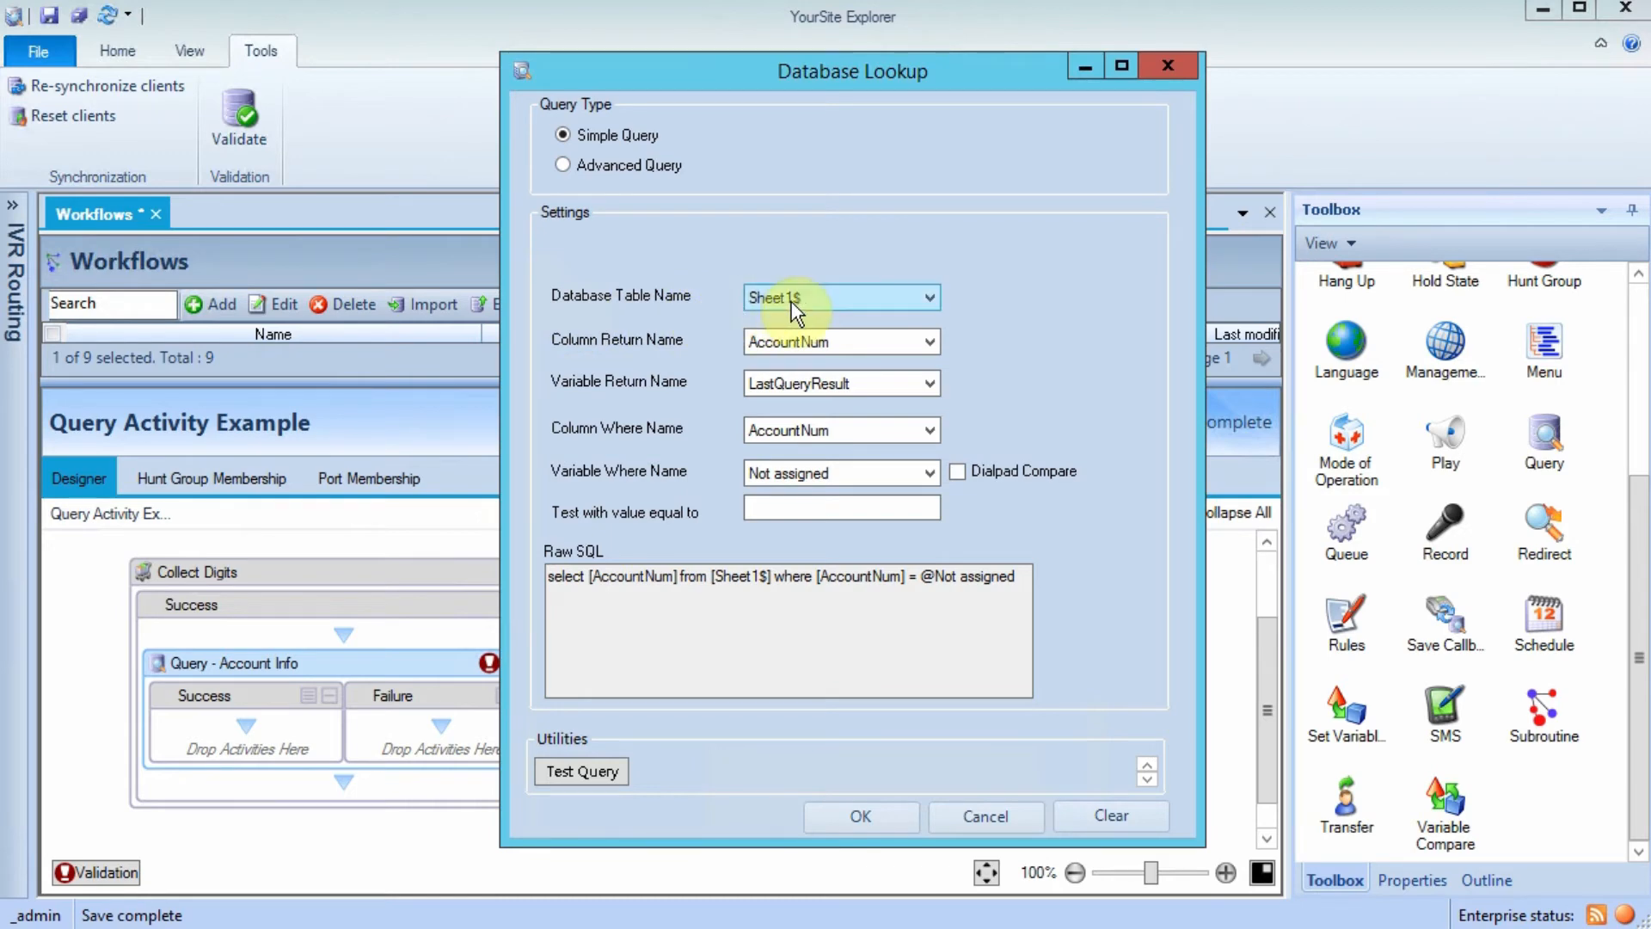
pyautogui.hotkey('alt', 'Tab')
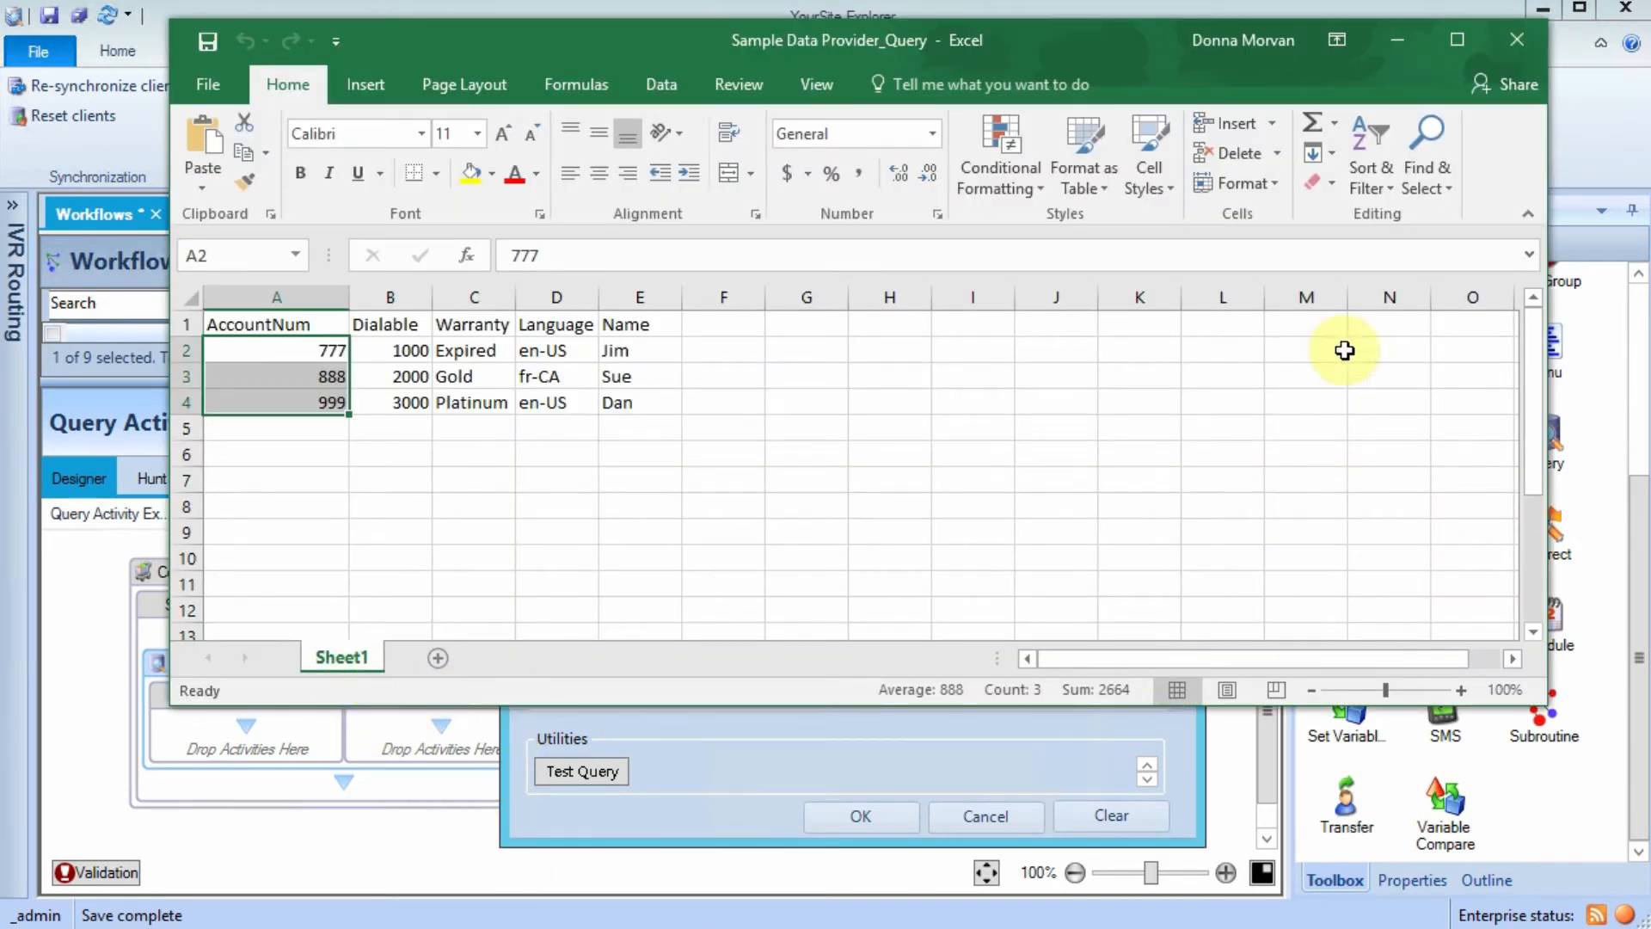
pyautogui.click(1589, 165)
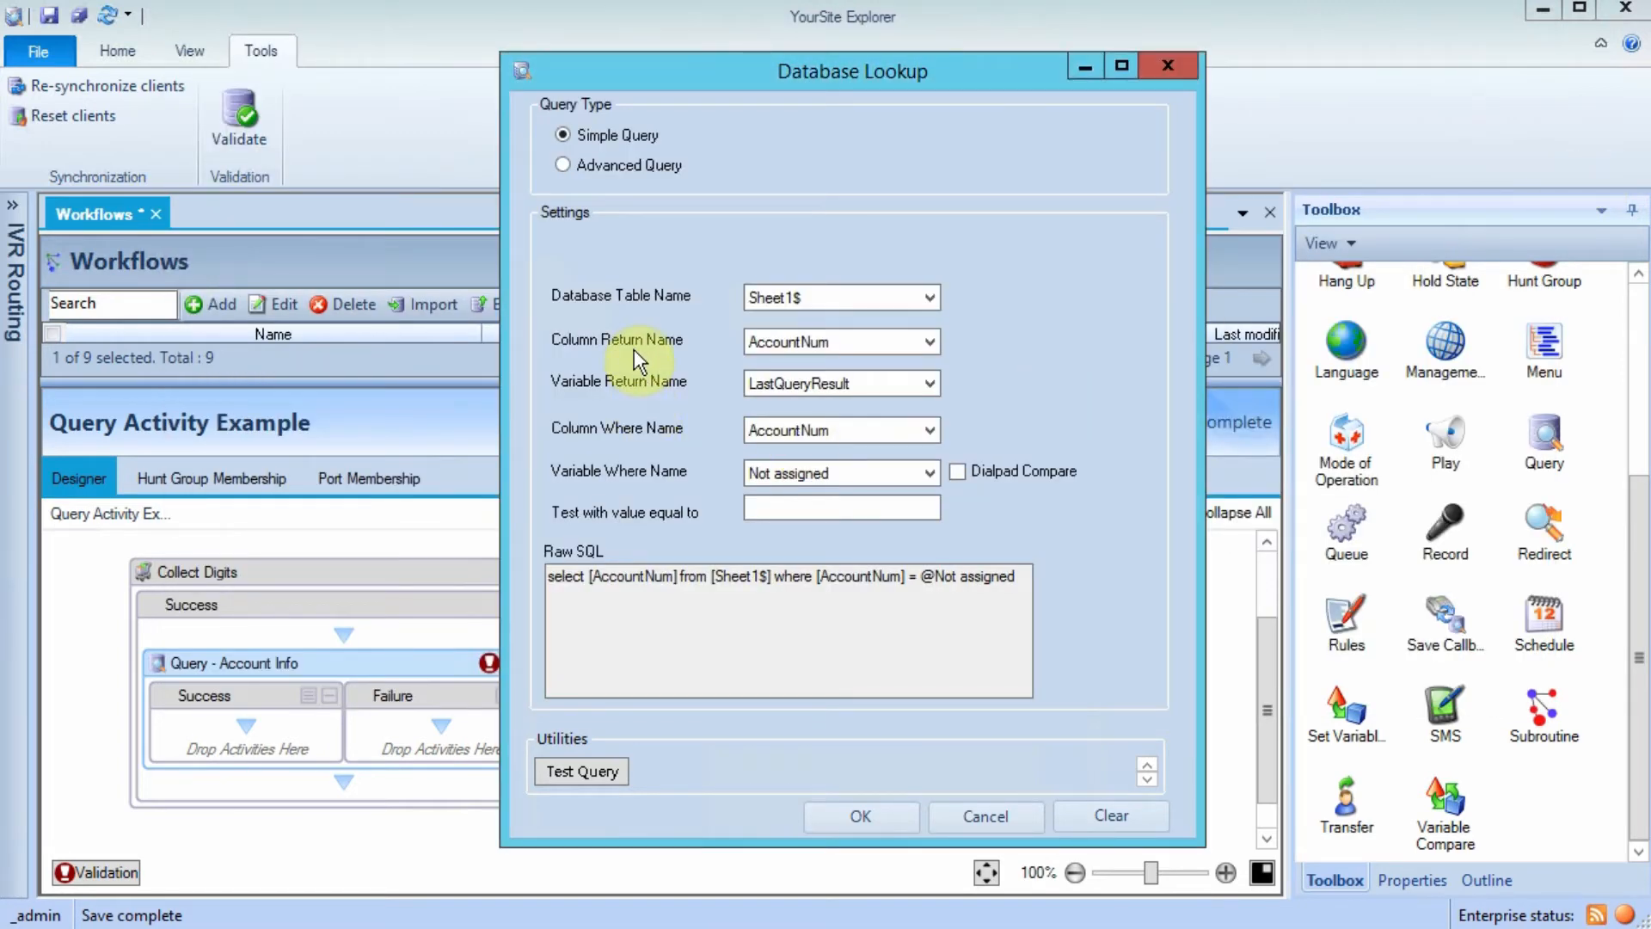
# Set Column Return Name to Dialable and check the Dialable column in the Excel workbook before returning to the lookup.
pyautogui.click(847, 340)
pyautogui.click(774, 380)
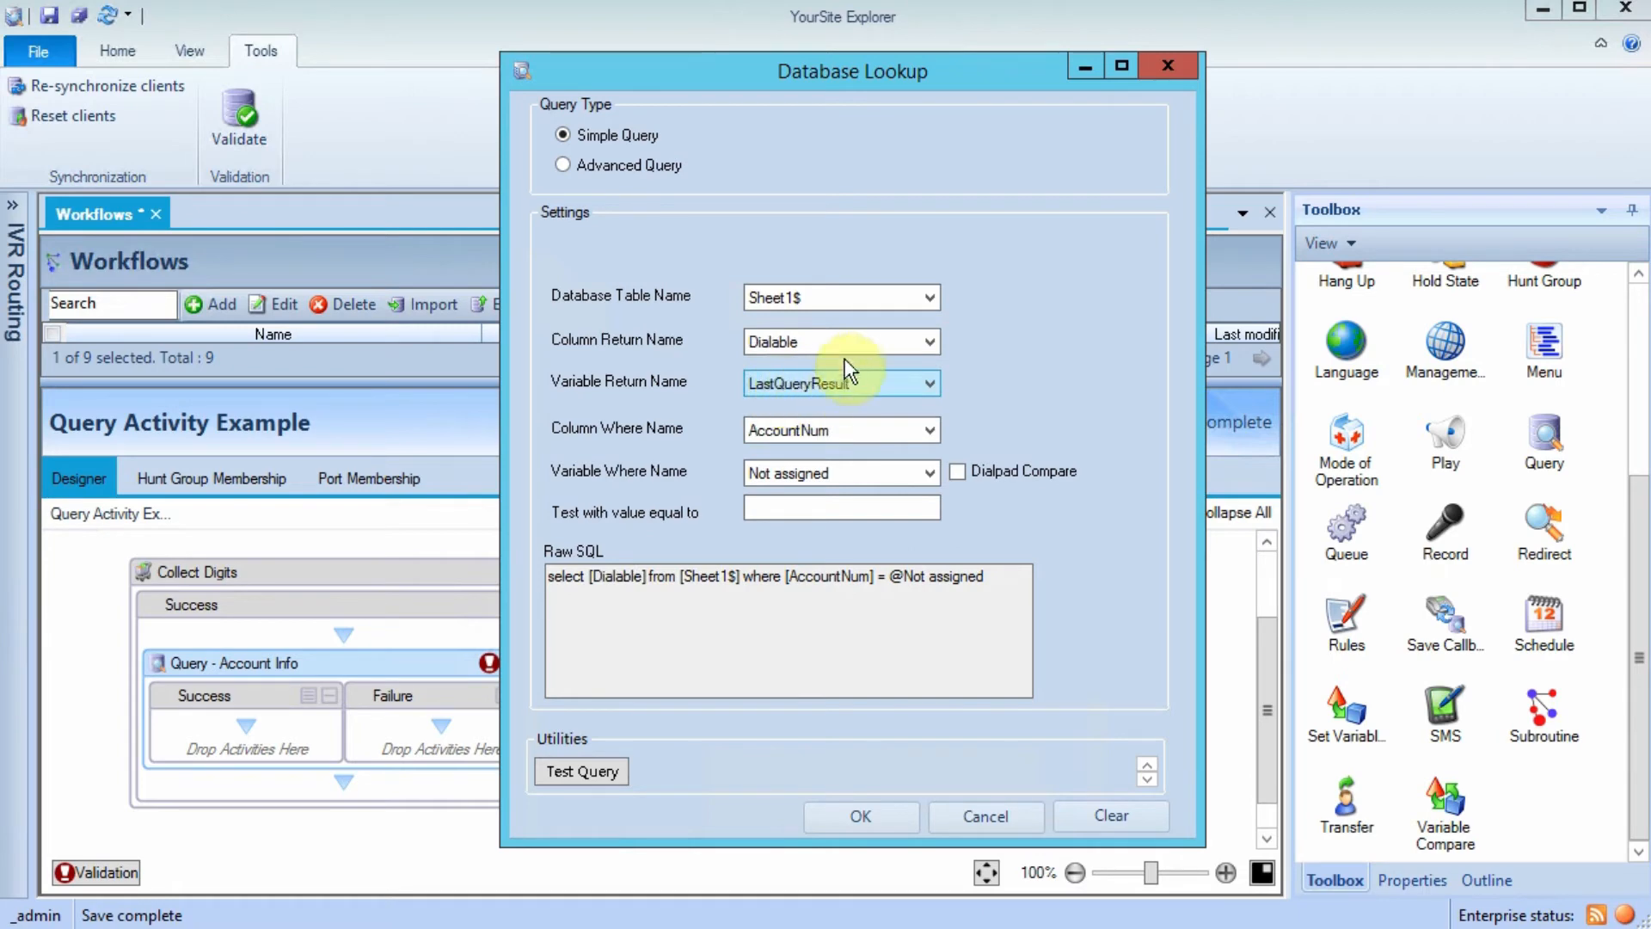
pyautogui.click(899, 925)
pyautogui.click(413, 325)
pyautogui.click(413, 283)
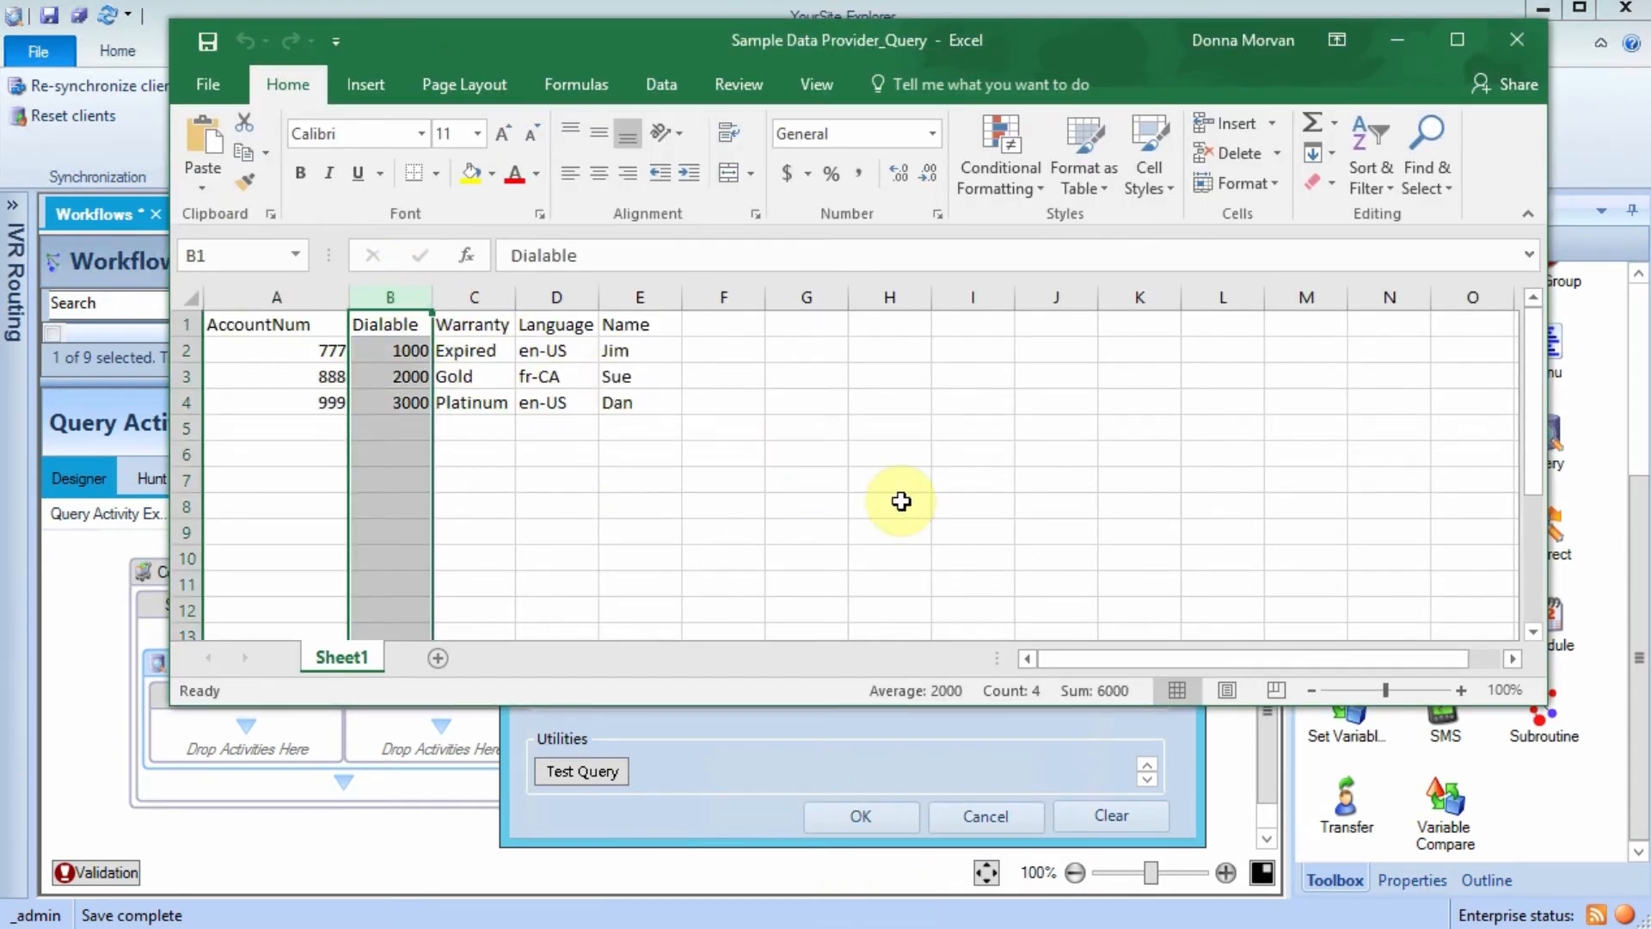
pyautogui.click(899, 926)
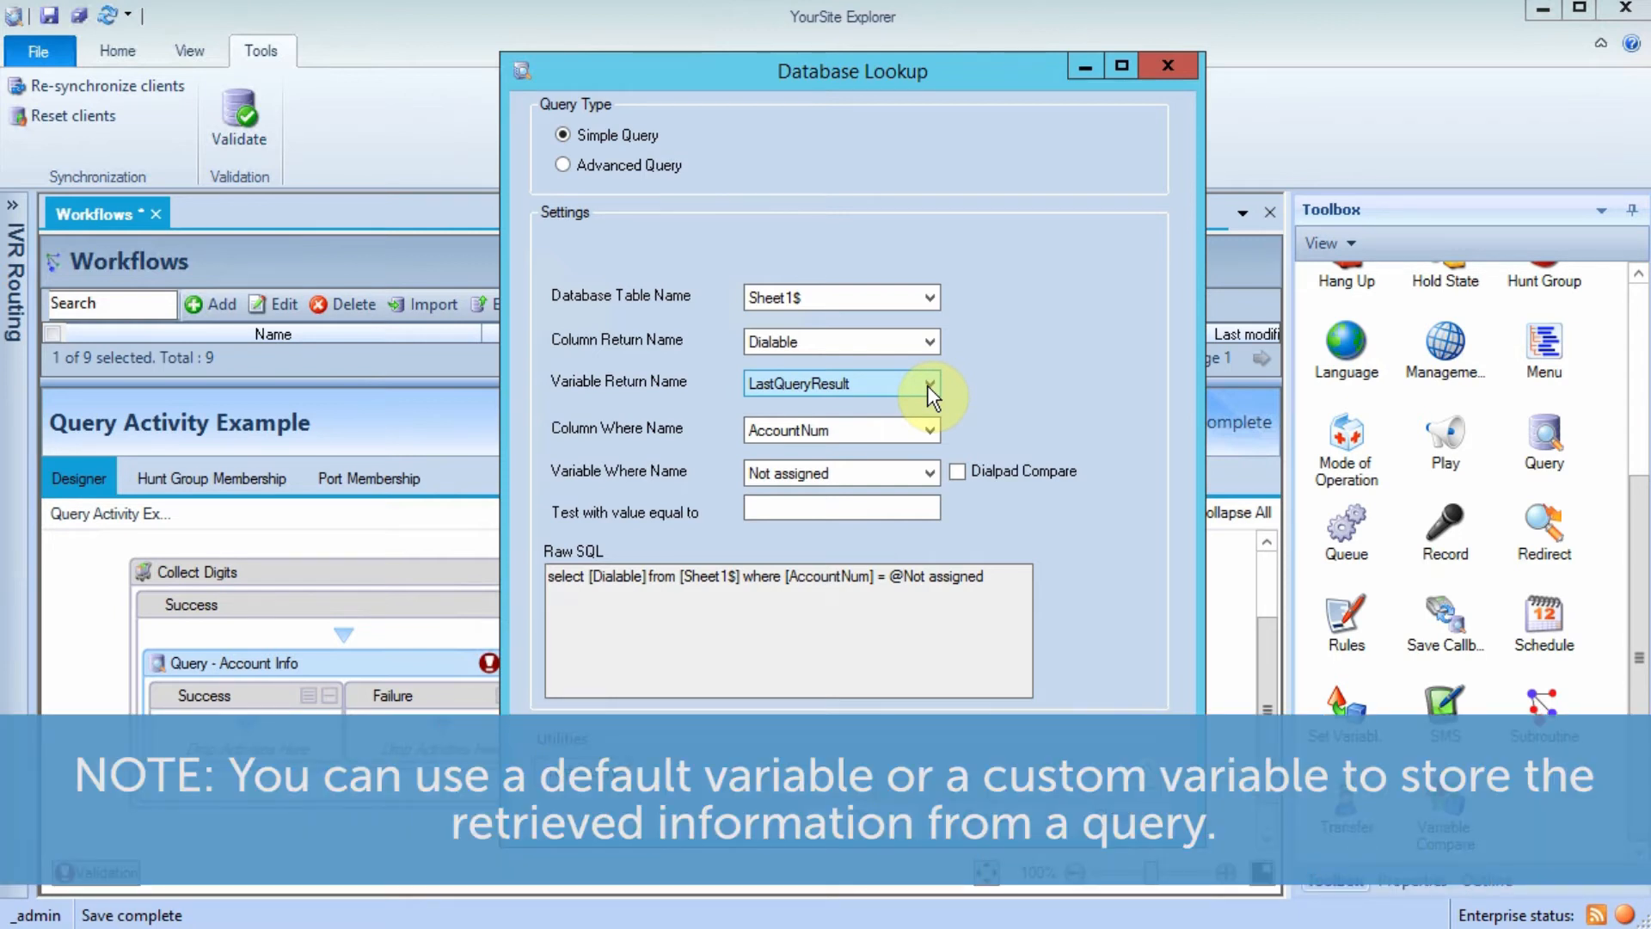
# Review the available choices for Variable Return Name and Column Where Name, keeping LastQueryResult and AccountNum.
pyautogui.click(928, 389)
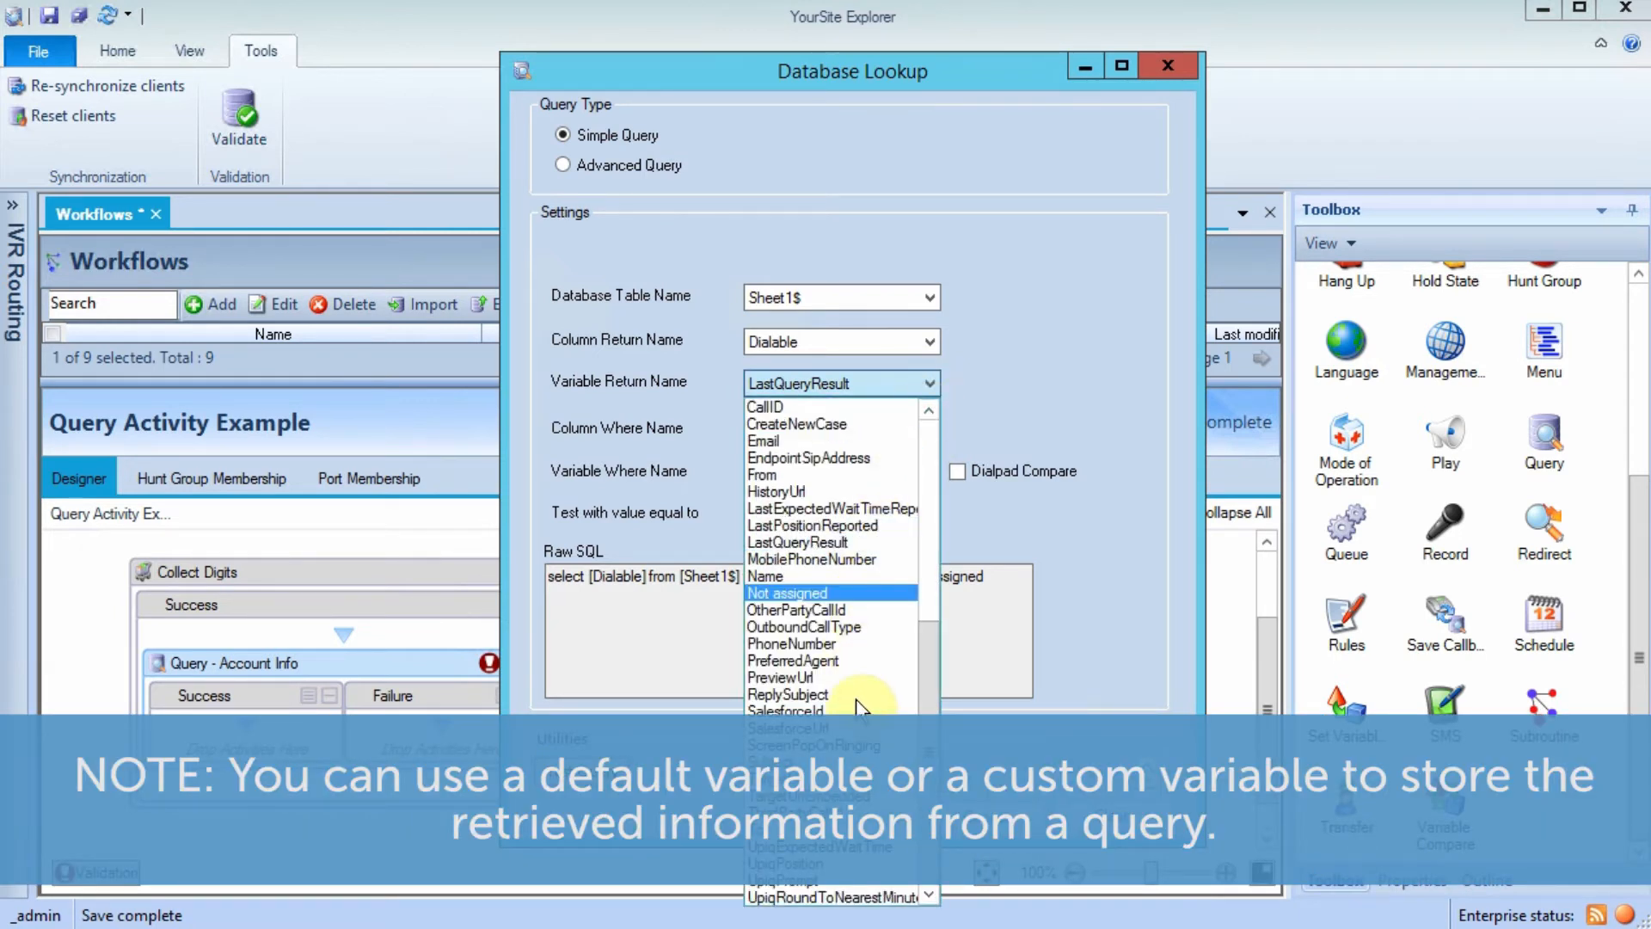
pyautogui.click(991, 372)
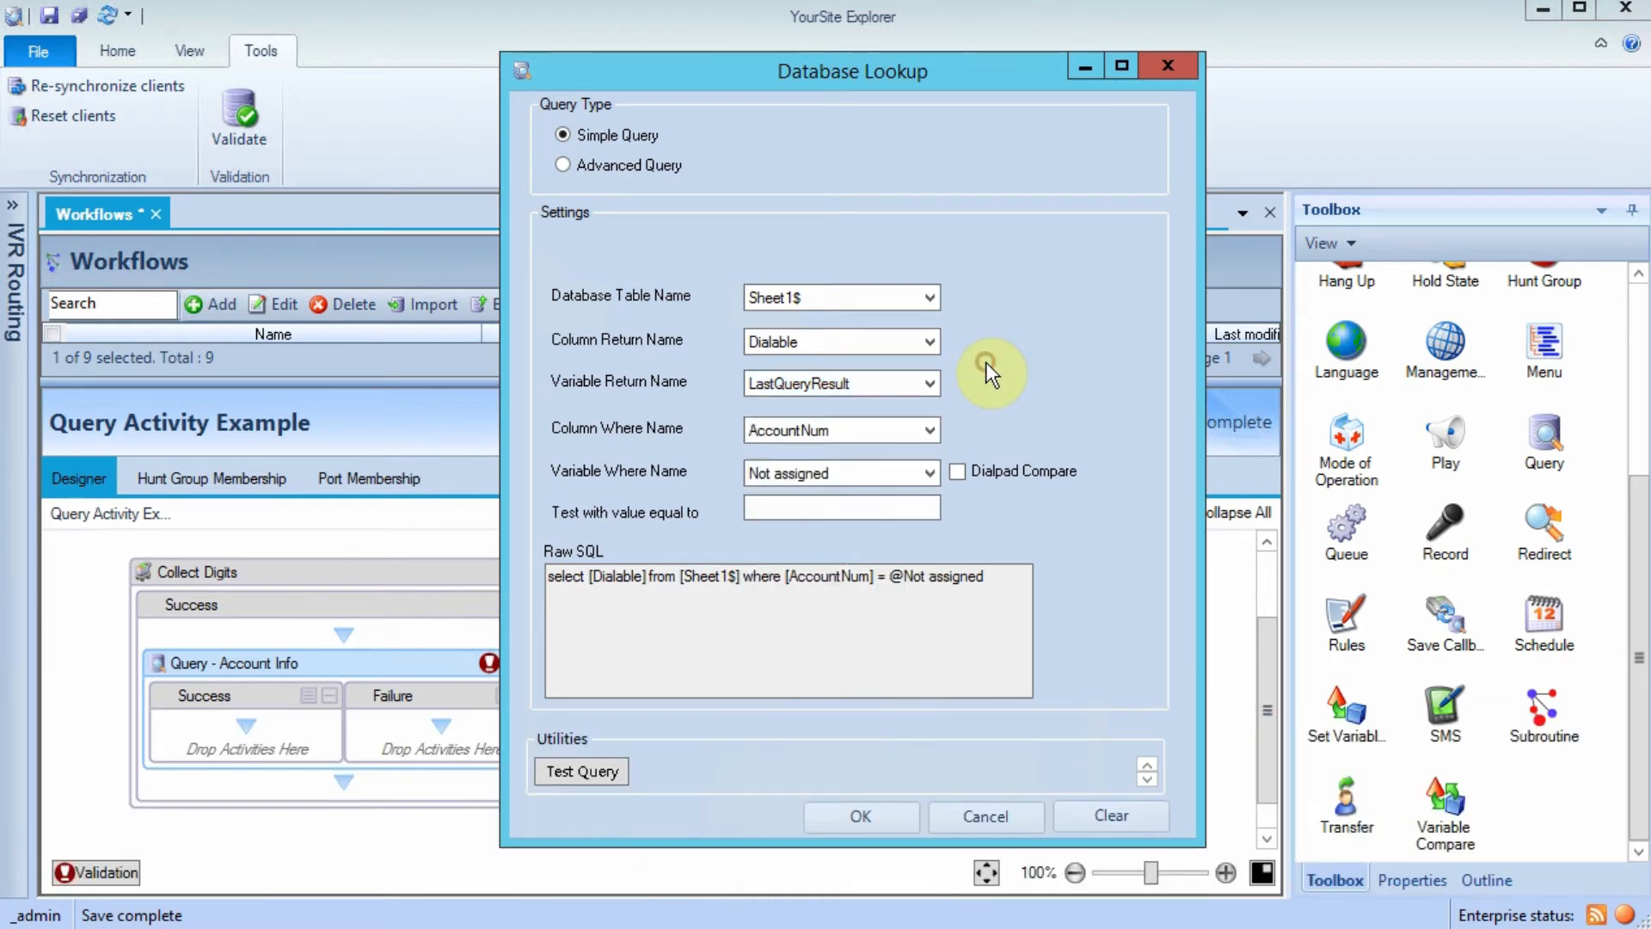
pyautogui.click(925, 431)
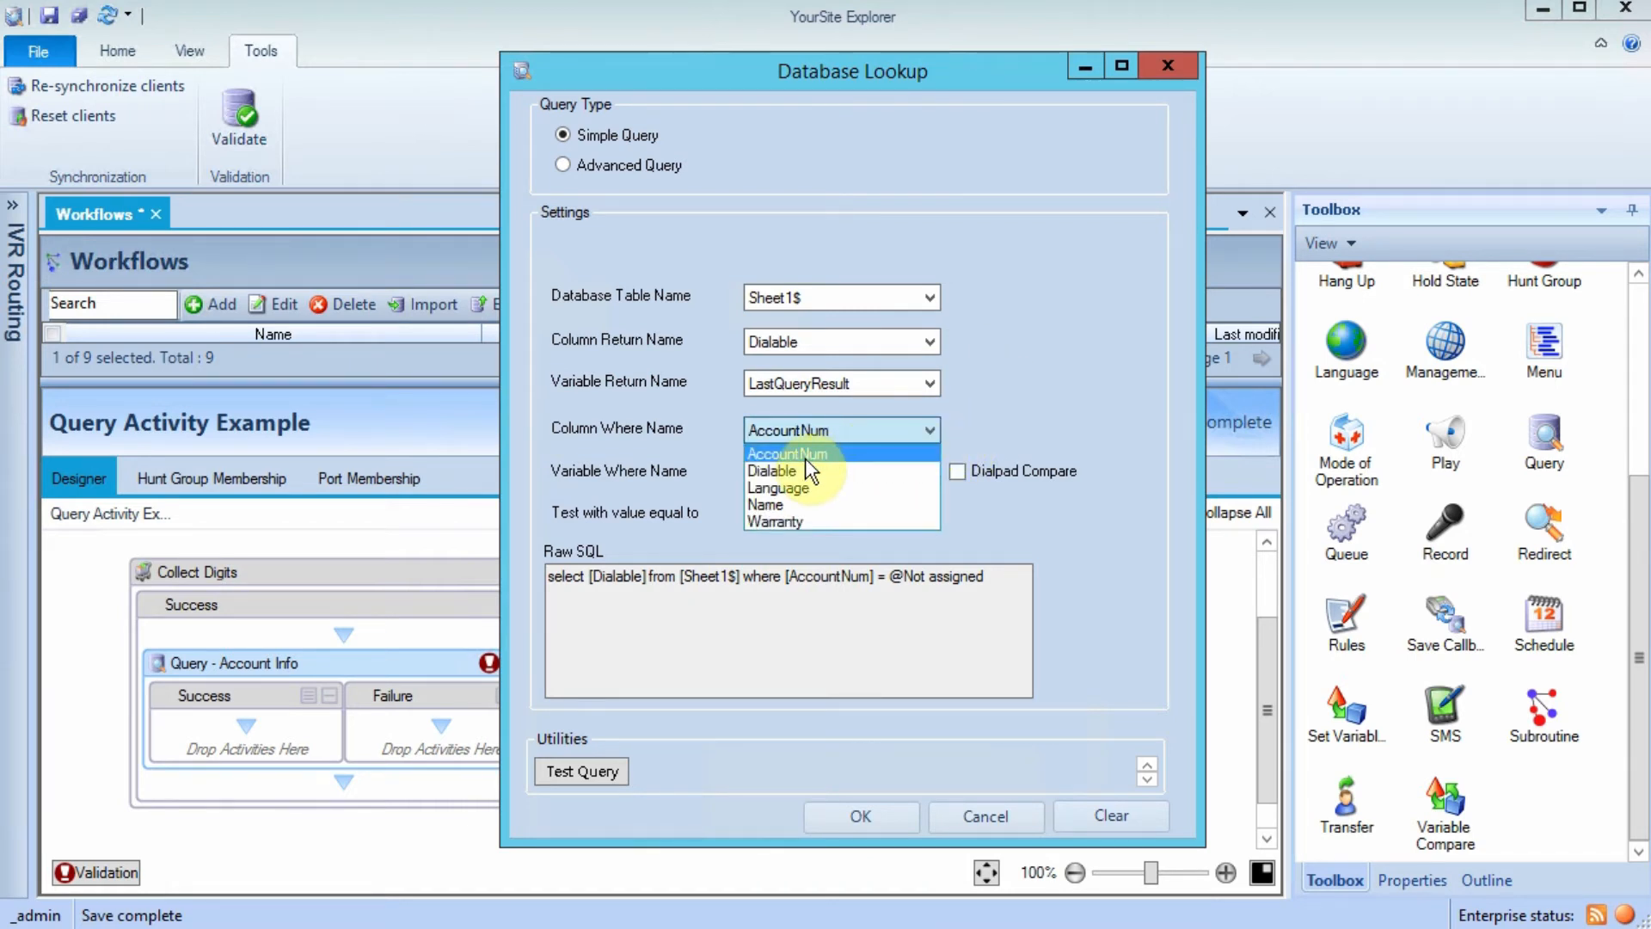
pyautogui.click(1029, 411)
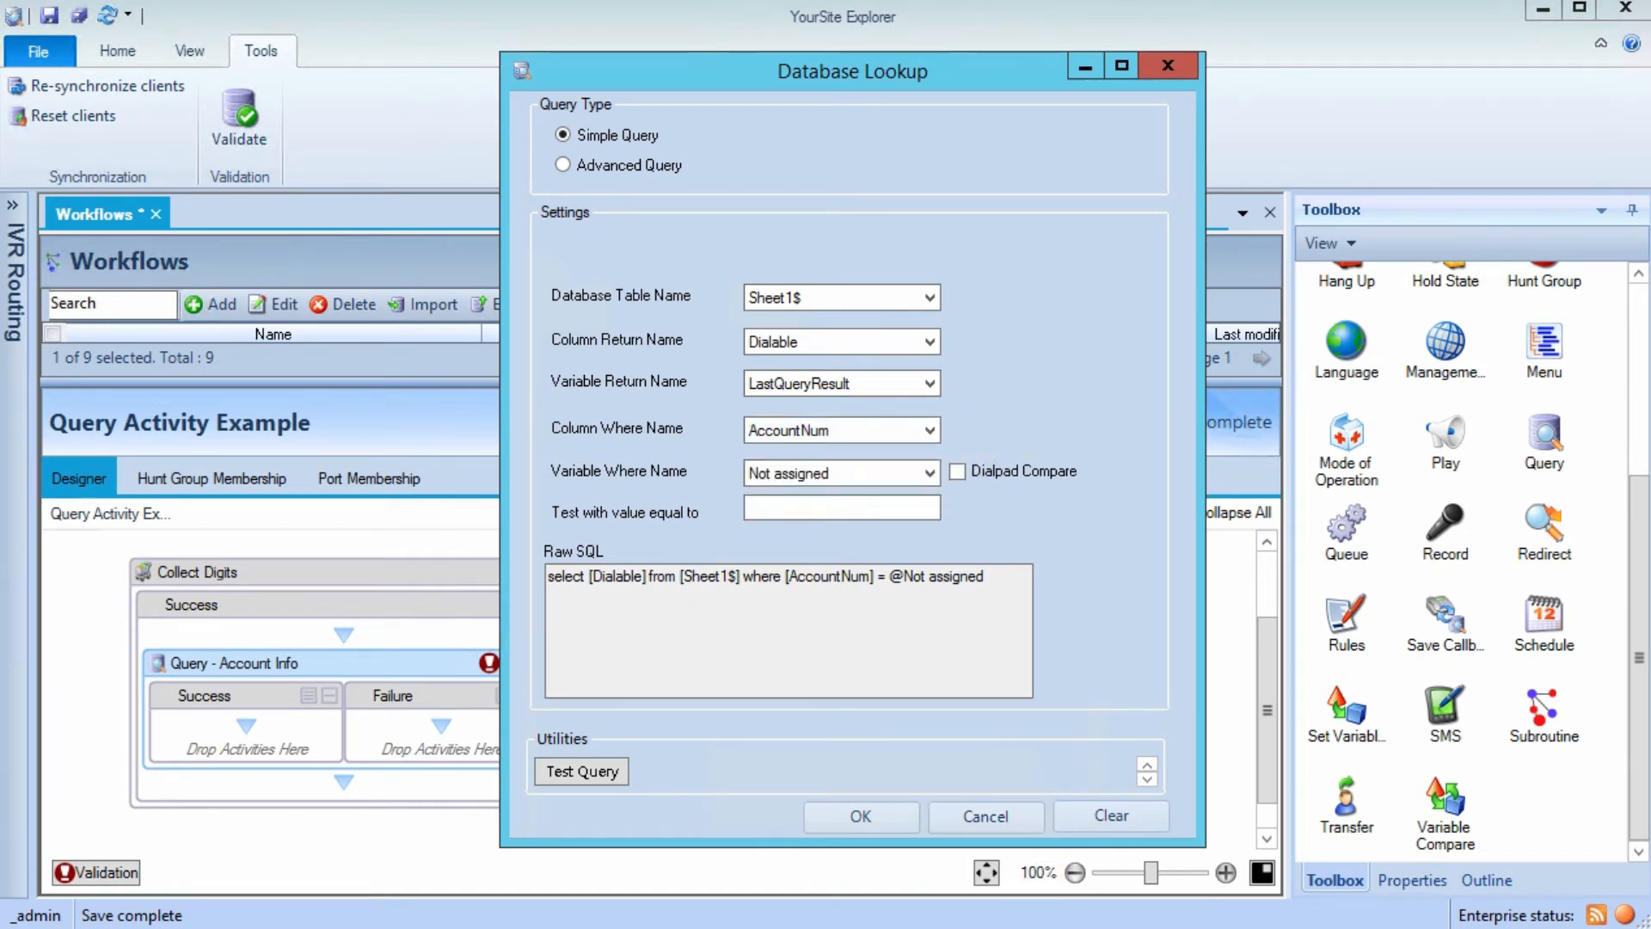
# Check the AccountNum column in the Excel workbook, return to the Database Lookup dialog and set Variable Where Name to AccountNumber.
pyautogui.hotkey('alt', 'Tab')
pyautogui.click(297, 305)
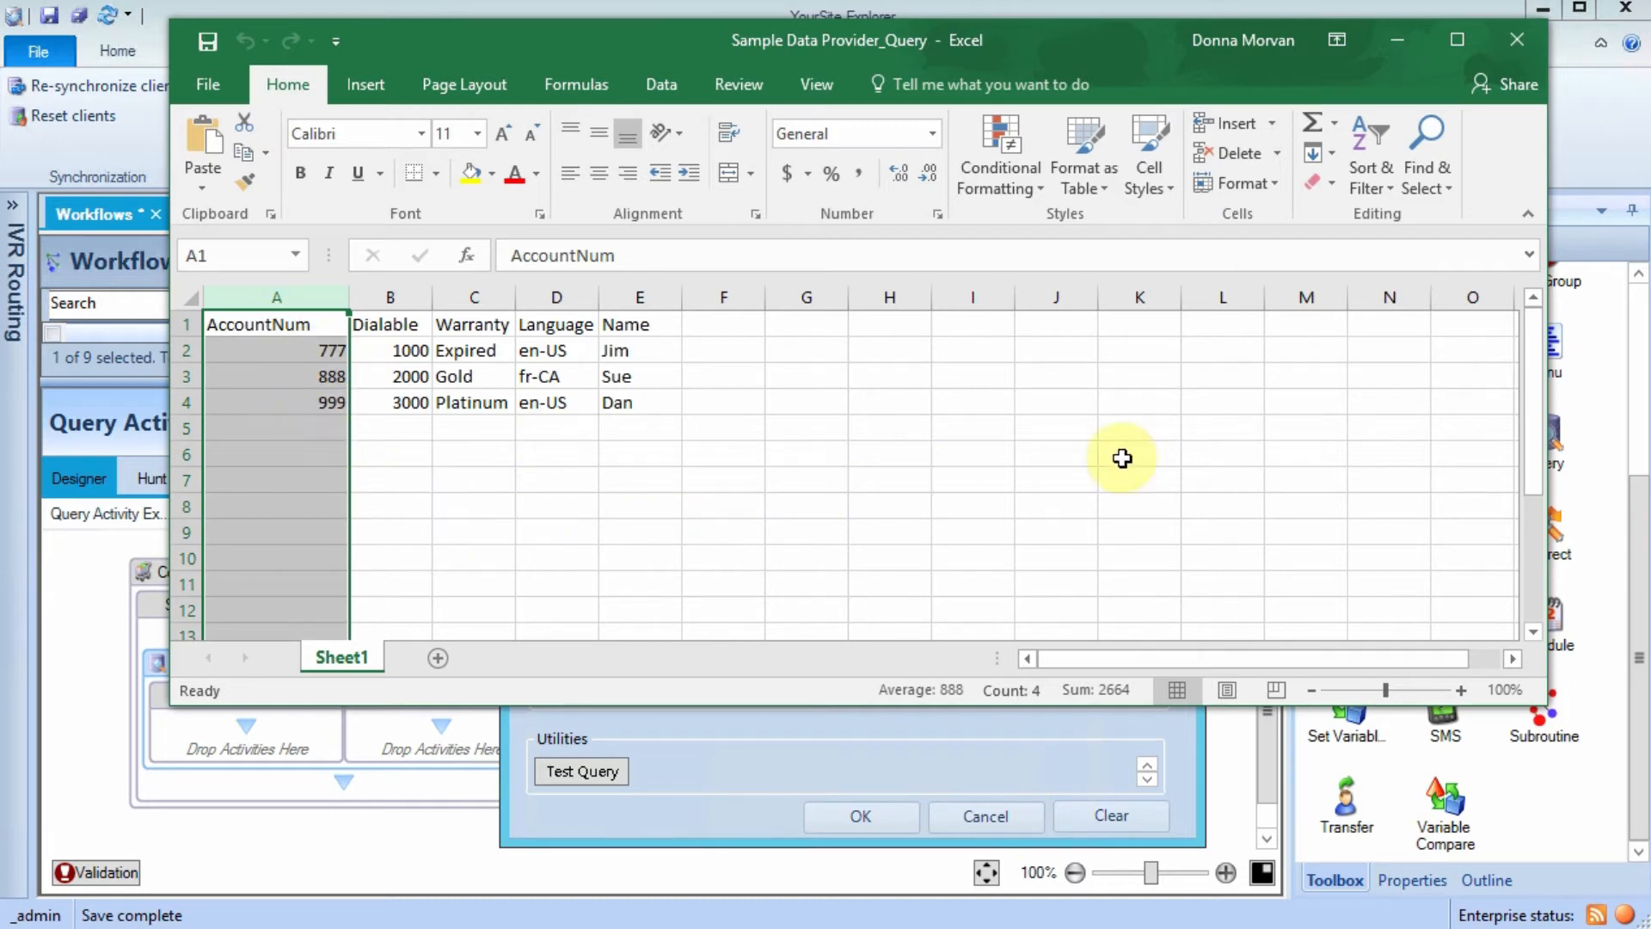
pyautogui.click(1603, 172)
pyautogui.click(1036, 528)
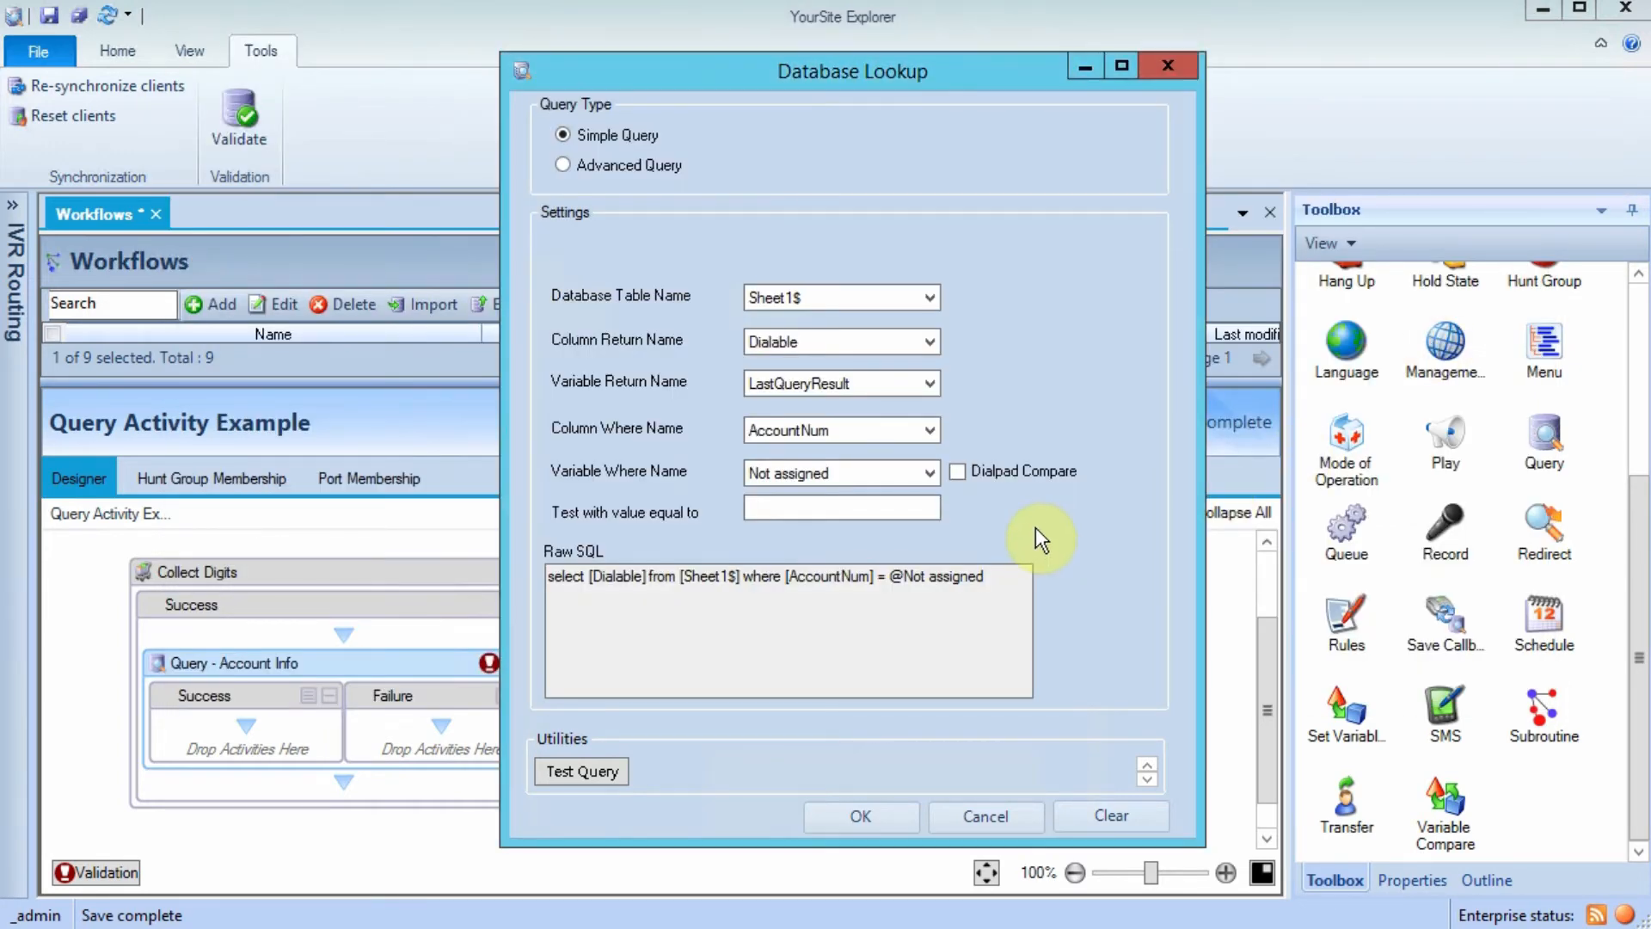
pyautogui.click(927, 474)
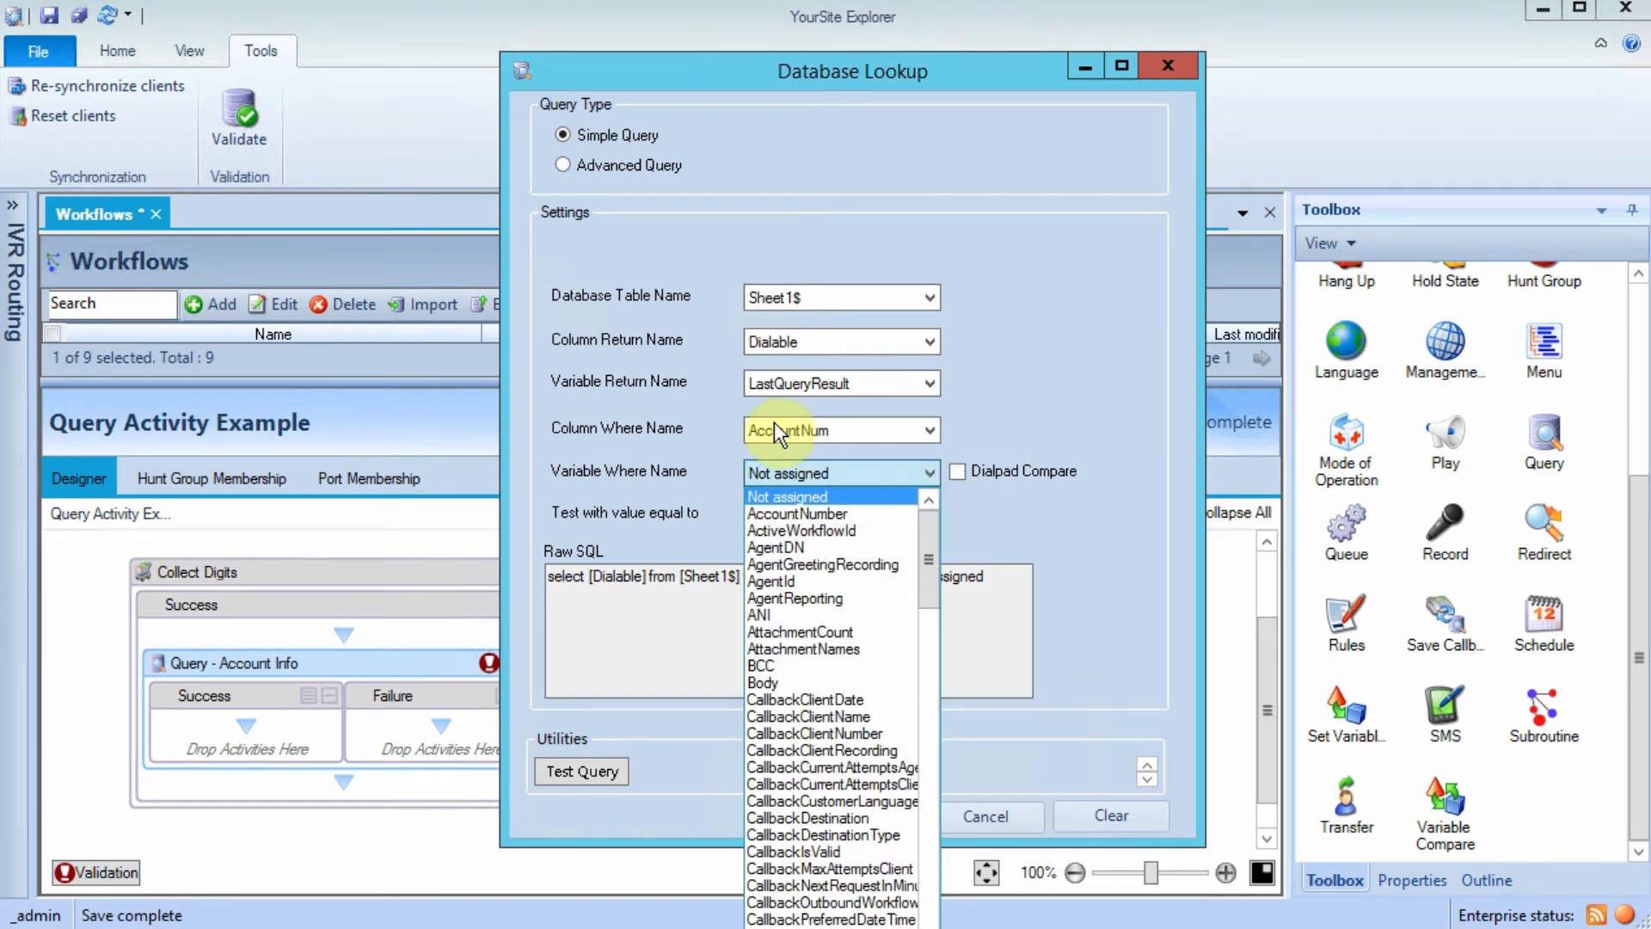
pyautogui.click(807, 515)
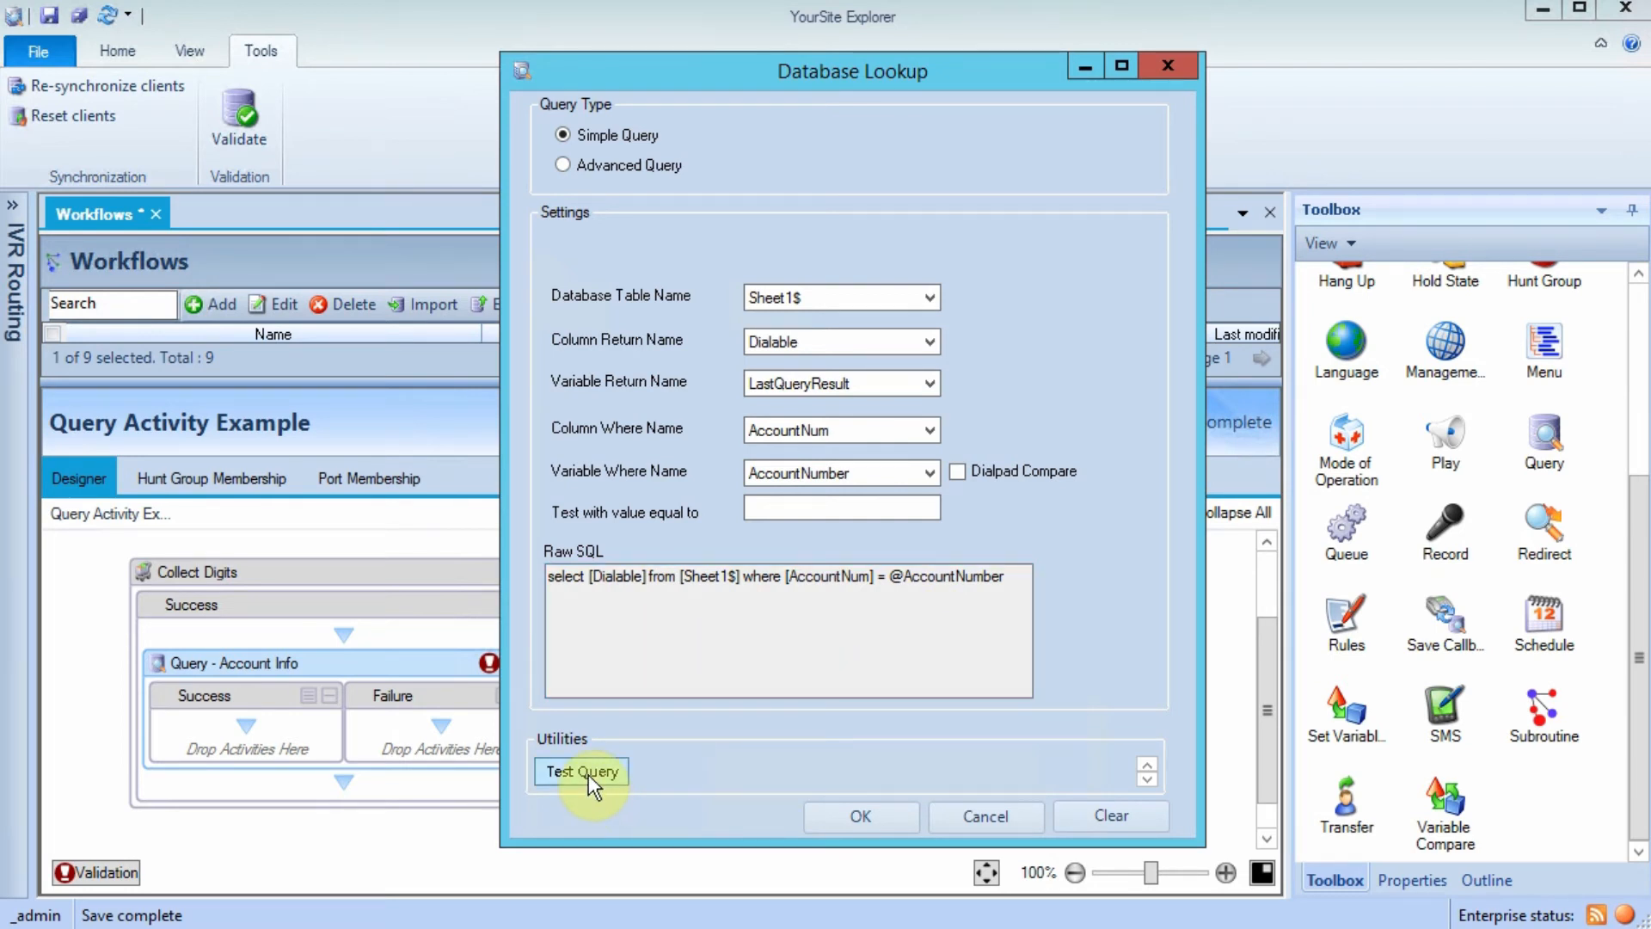
# Enter the account number from row 3 of the Excel workbook as the test value and check that row's AccountNum and Dialable cells.
pyautogui.click(784, 508)
pyautogui.write('8')
pyautogui.hotkey('alt', 'Tab')
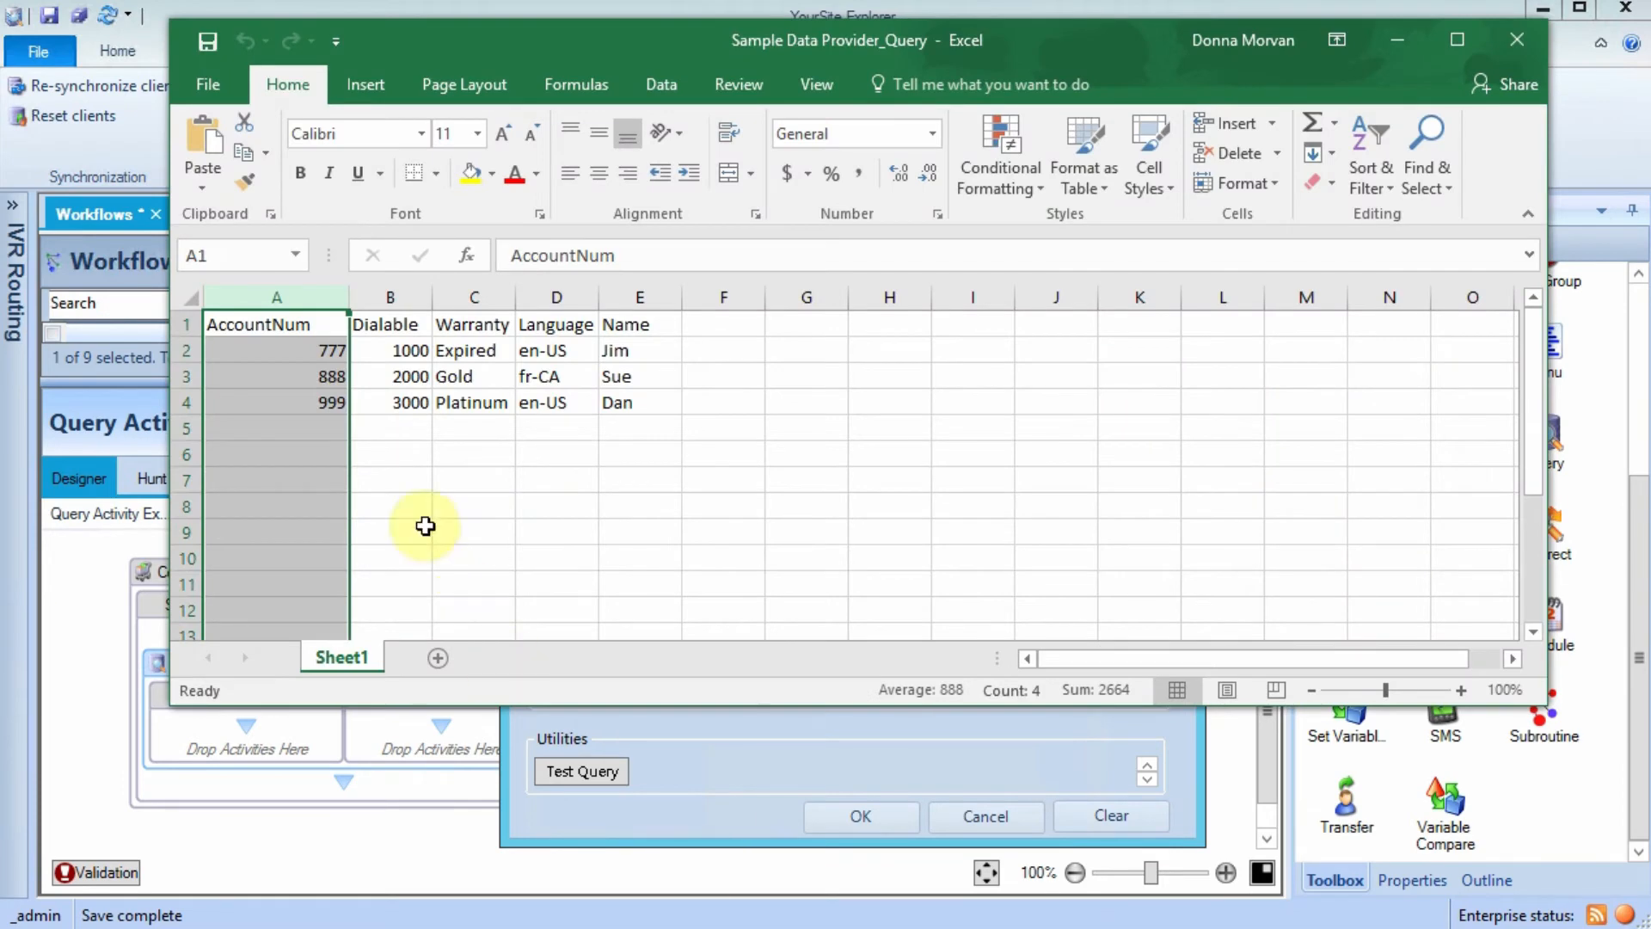
pyautogui.click(405, 454)
pyautogui.moveTo(339, 376); pyautogui.dragTo(406, 378)
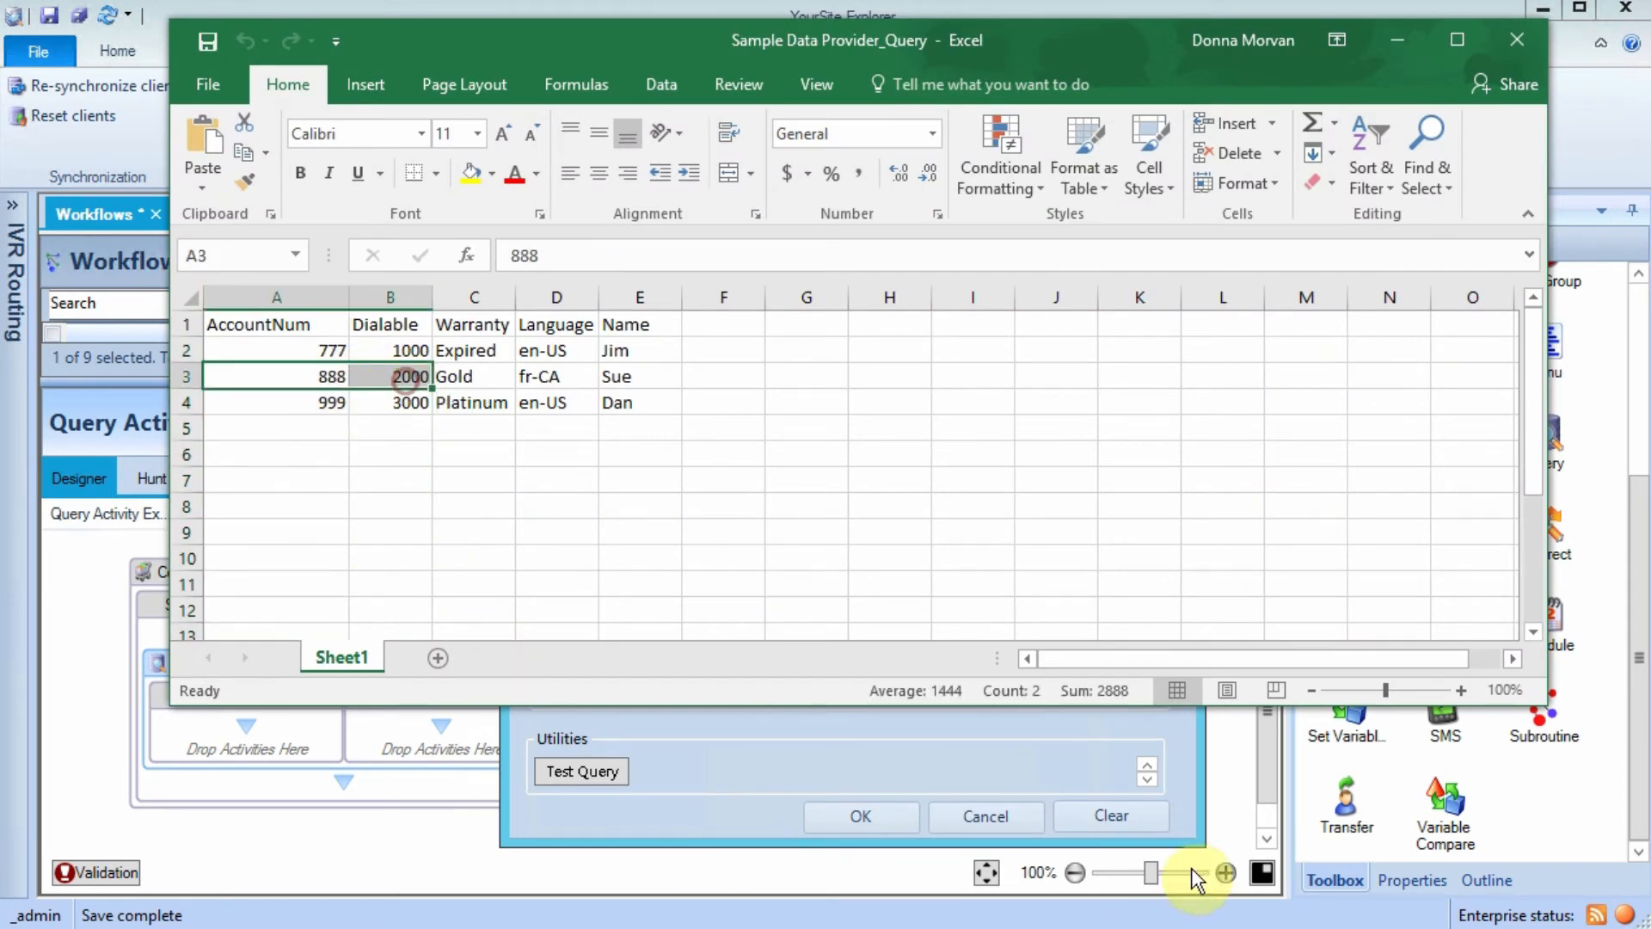
pyautogui.click(780, 762)
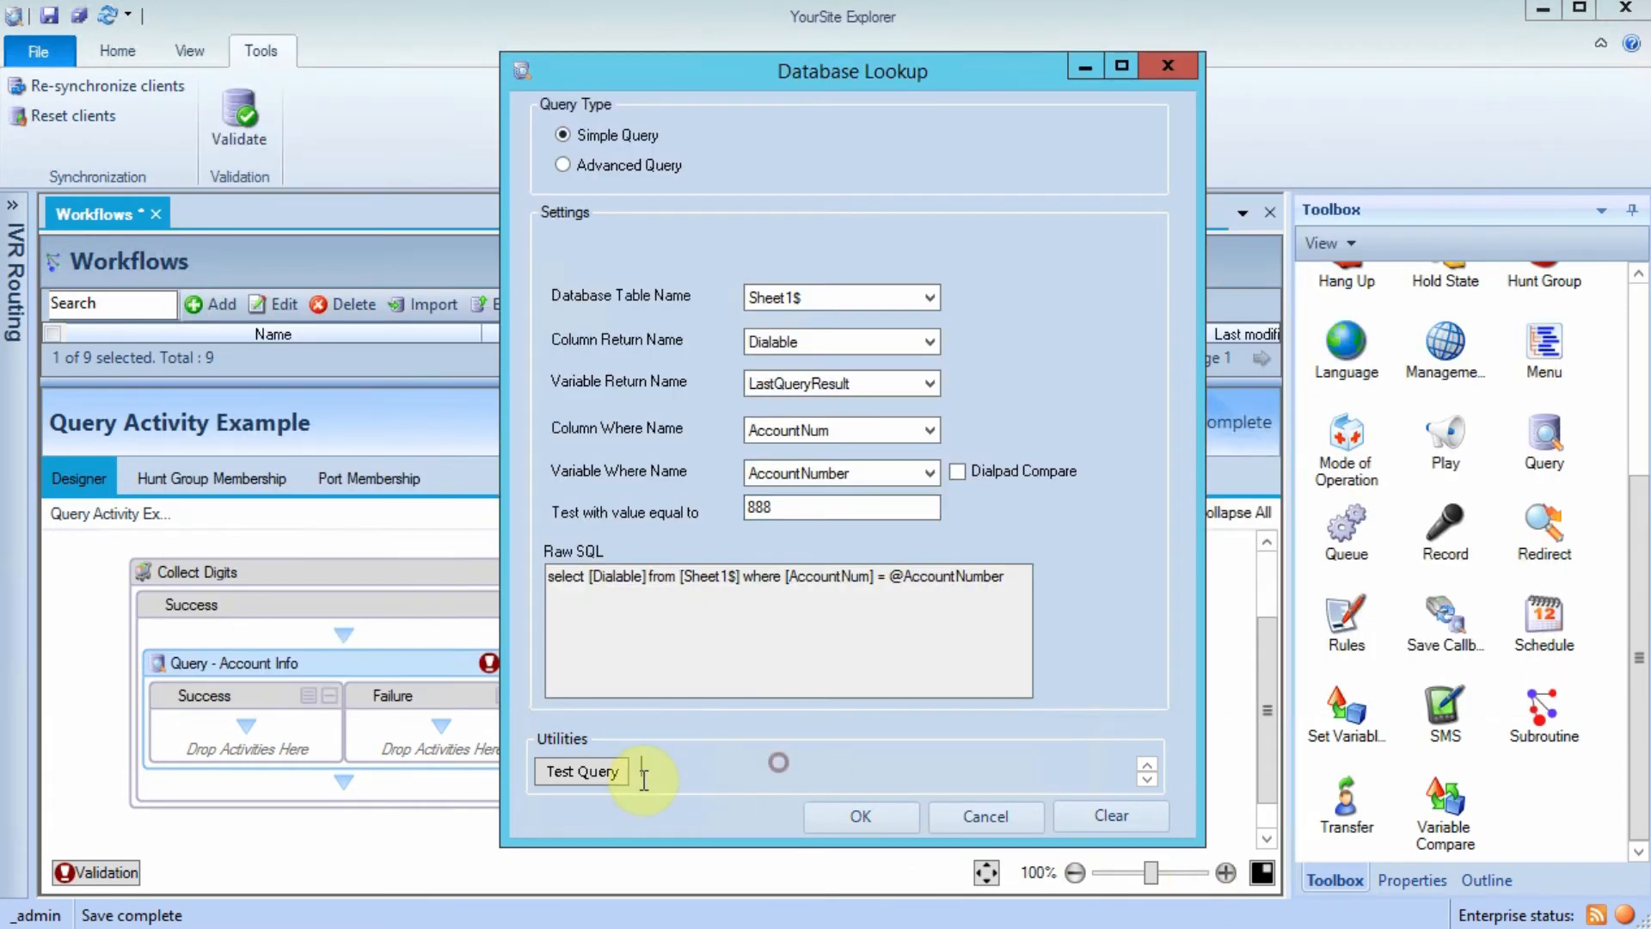
# Run the test query, examine the returned value, and accept the Database Lookup settings.
pyautogui.click(597, 777)
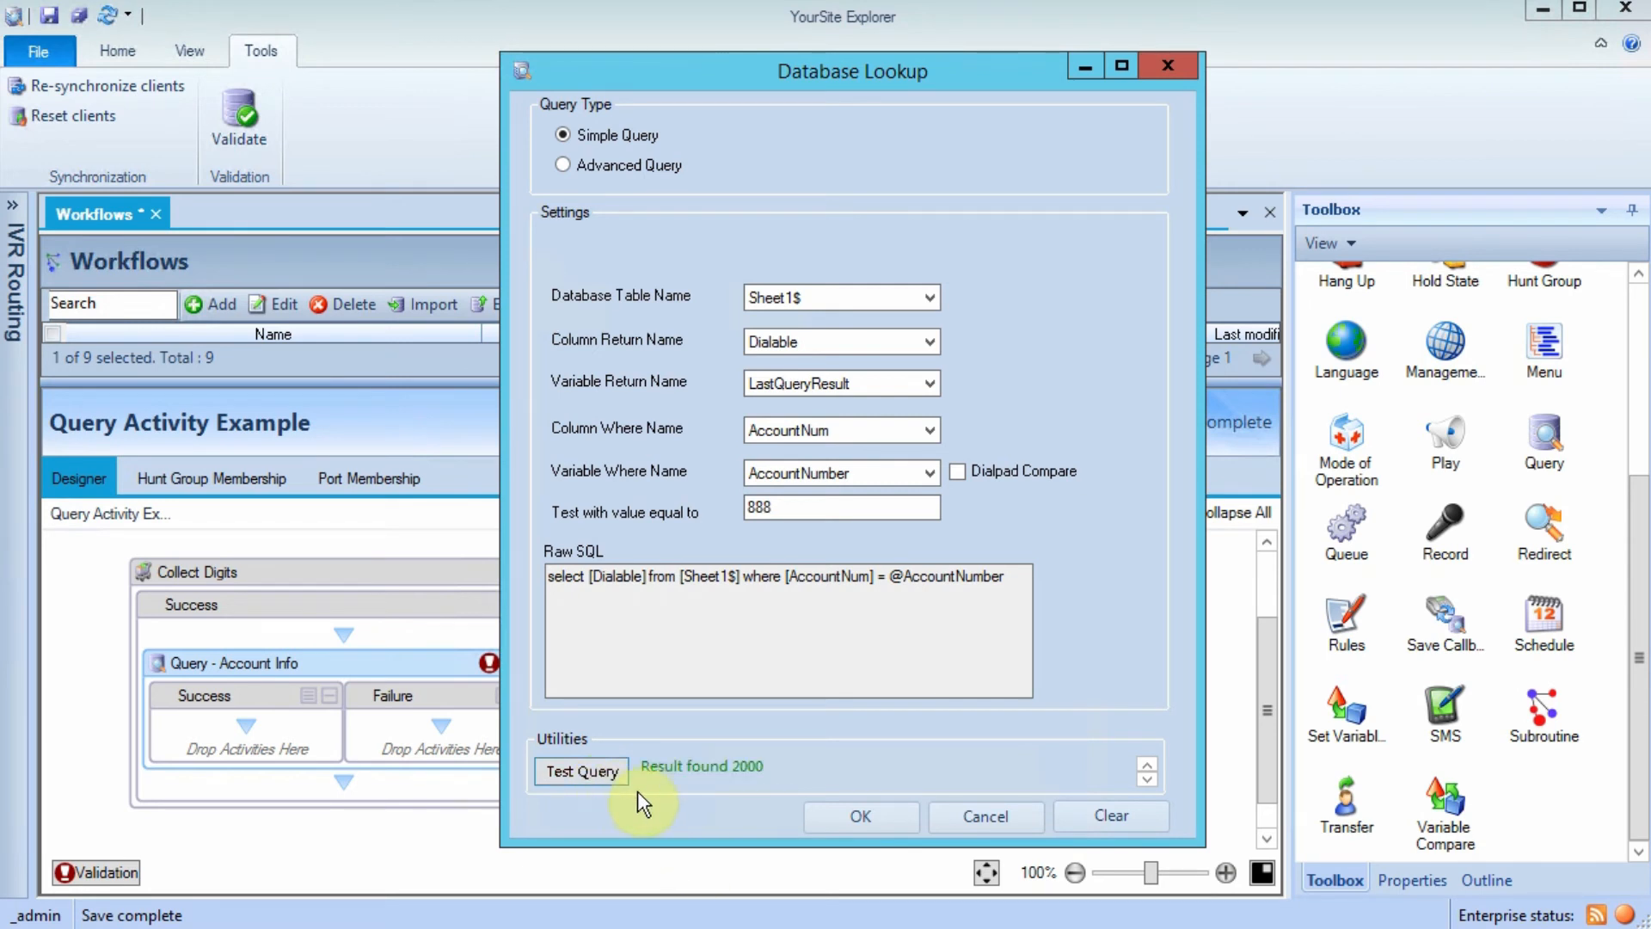
pyautogui.doubleClick(746, 766)
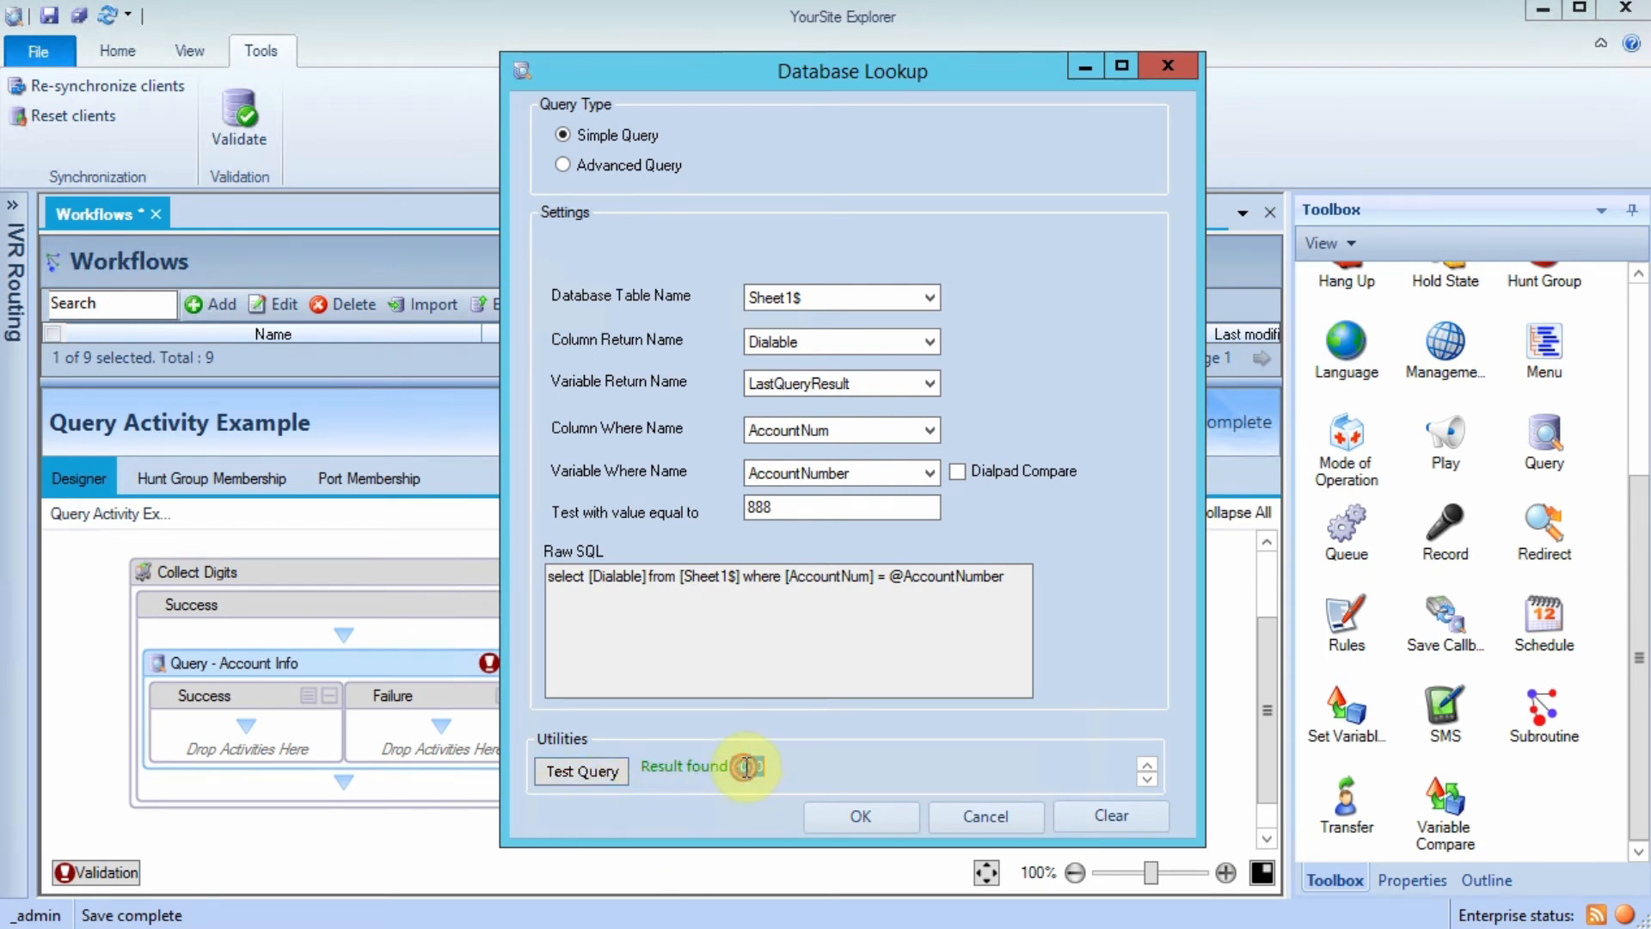
pyautogui.click(904, 765)
pyautogui.click(913, 817)
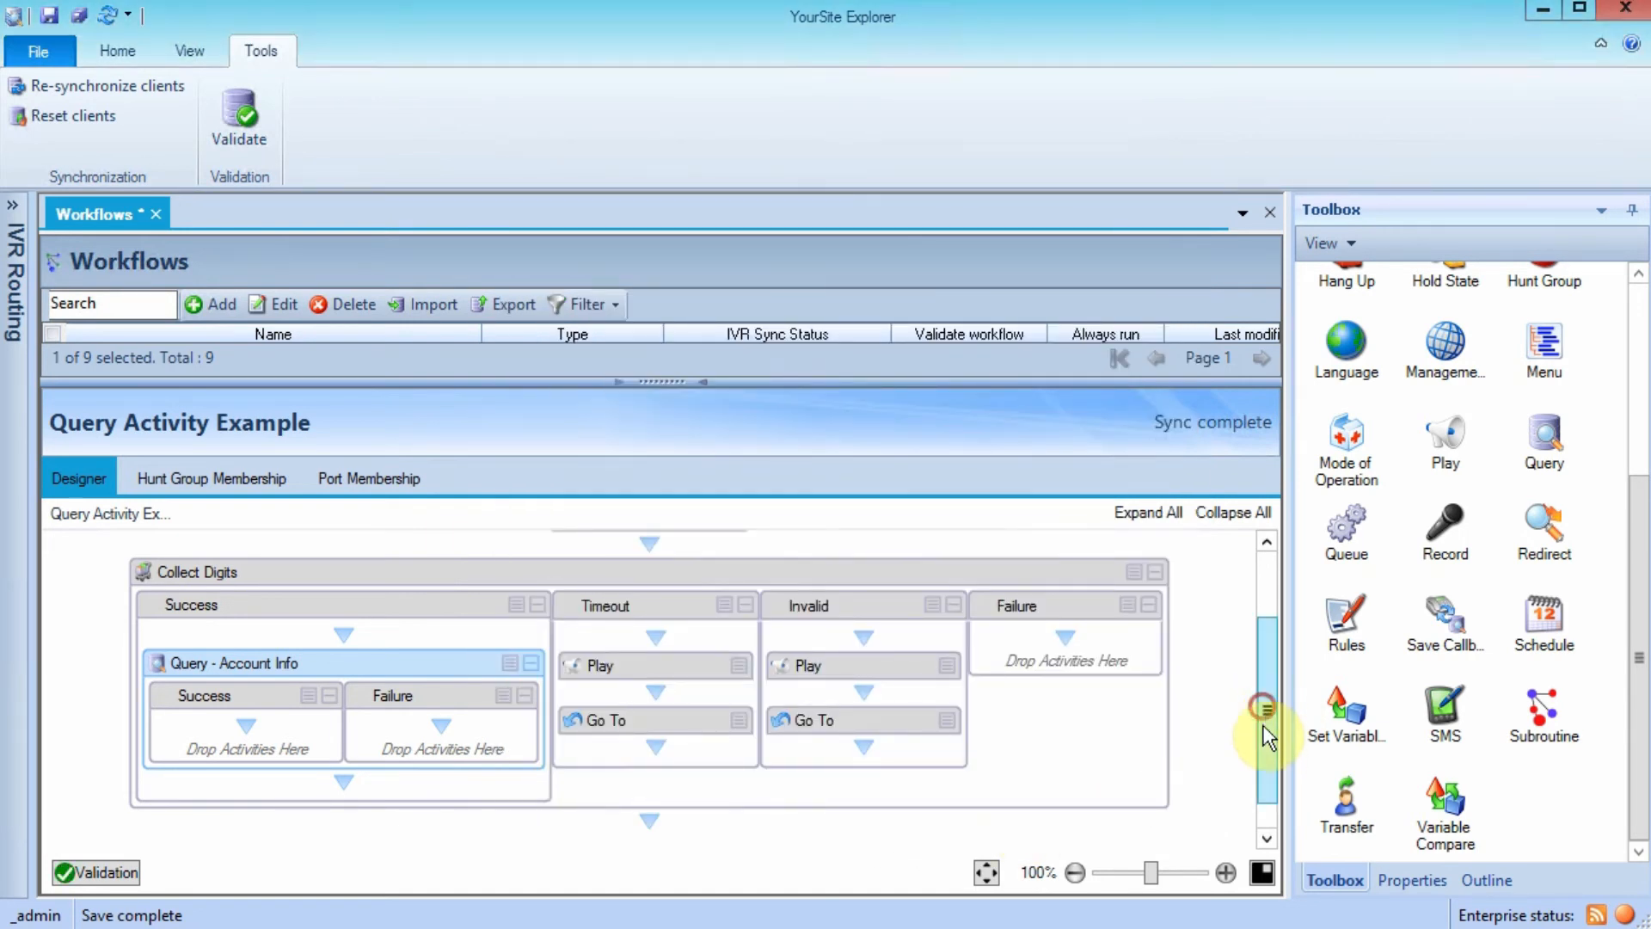
# Add a Transfer activity below Query - Account Info in the Collect Digits Success branch and show its properties.
pyautogui.scroll(-1, 1262, 731)
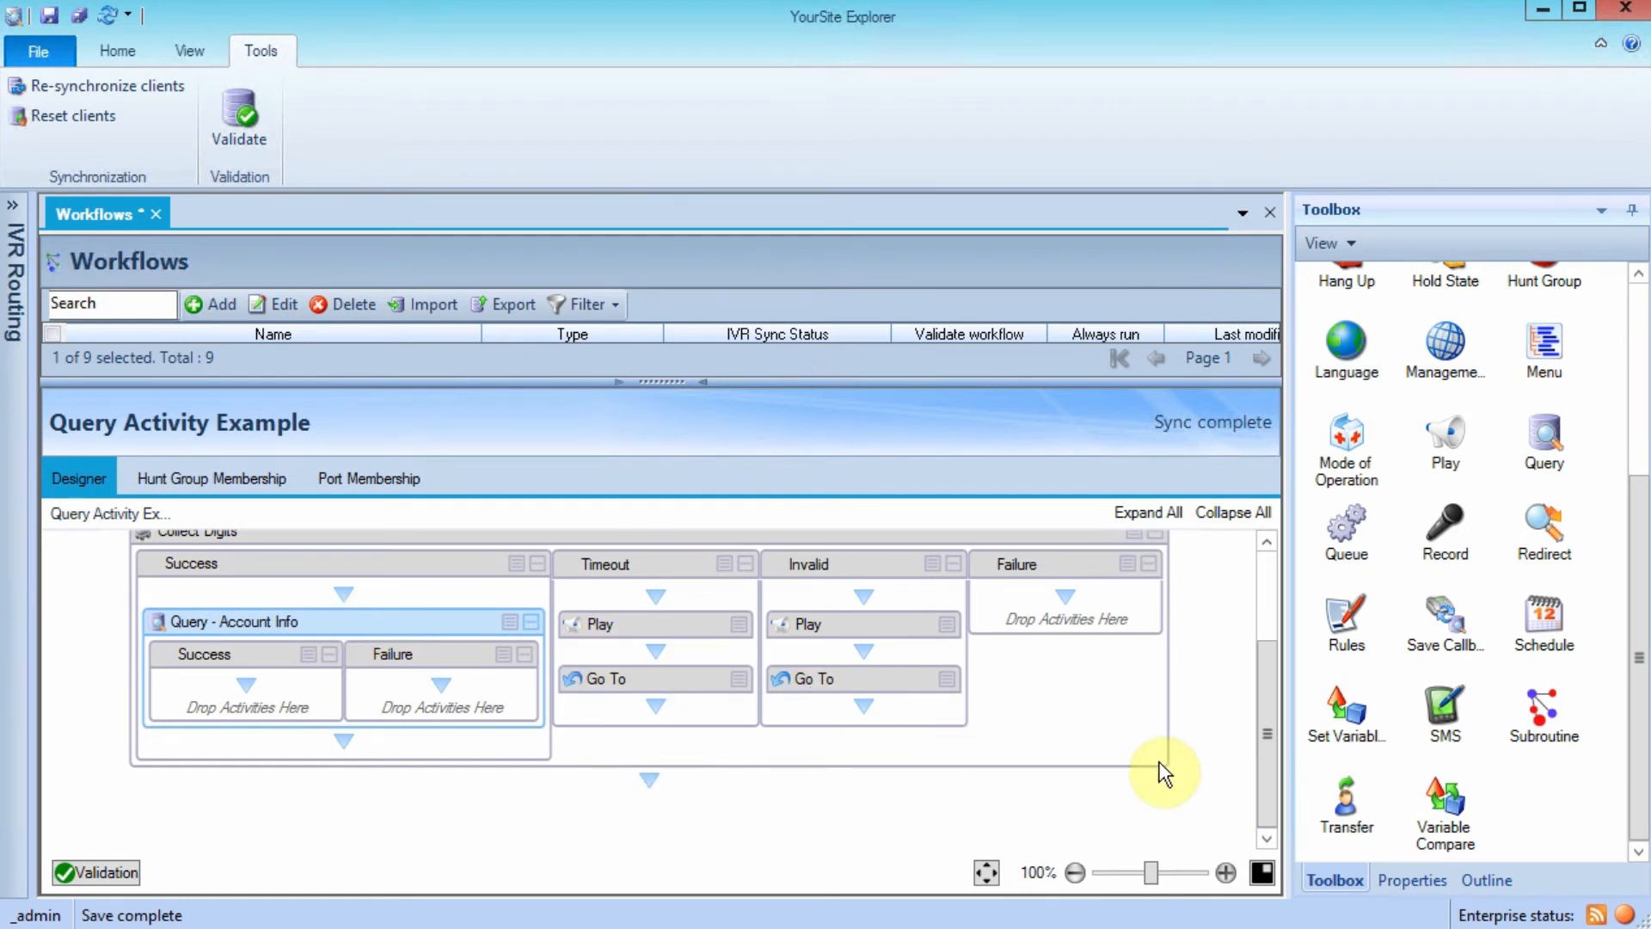
pyautogui.moveTo(1338, 813); pyautogui.dragTo(342, 740)
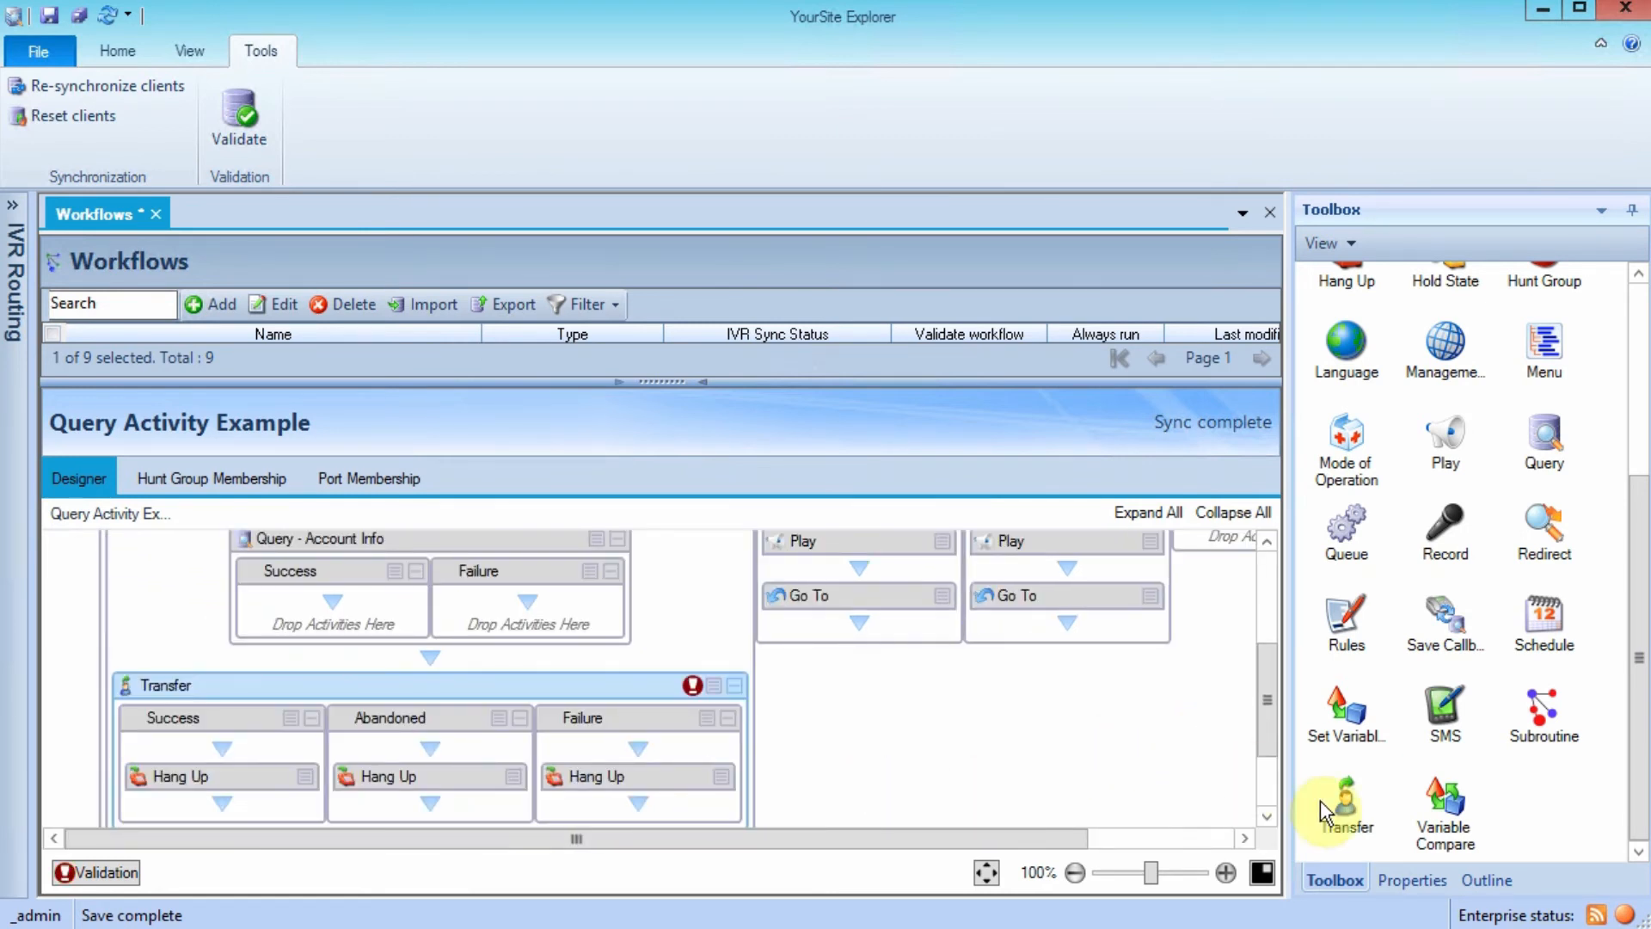
pyautogui.click(1402, 878)
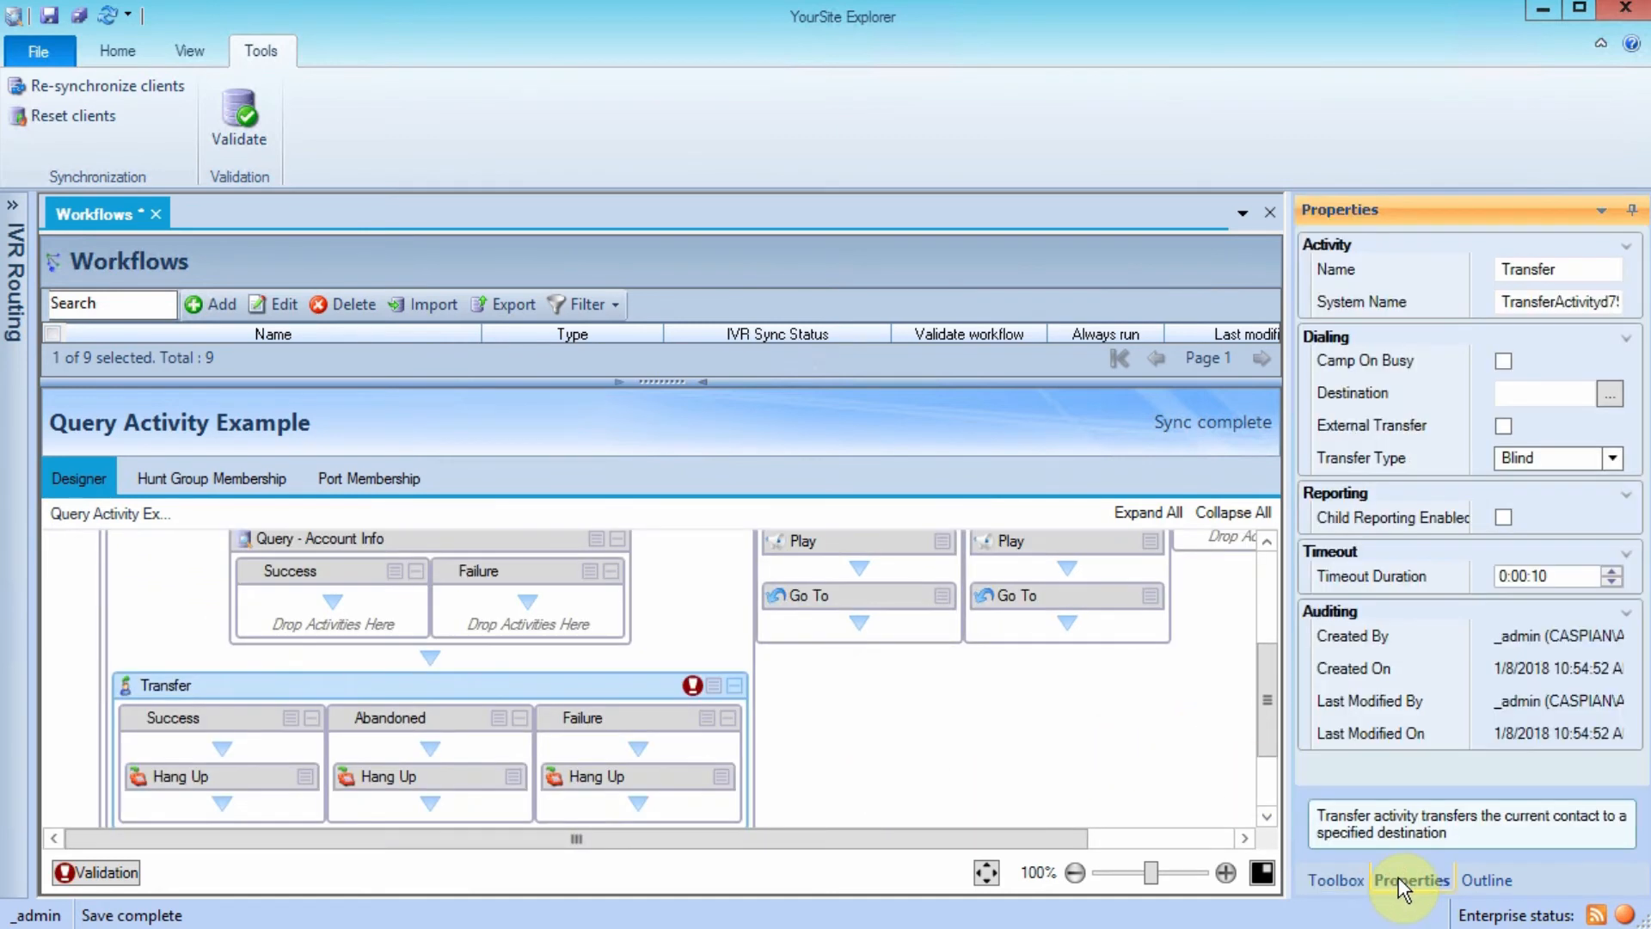
# Set the Transfer activity's destination to the LastQueryResult variable and save the workflow.
pyautogui.click(1610, 394)
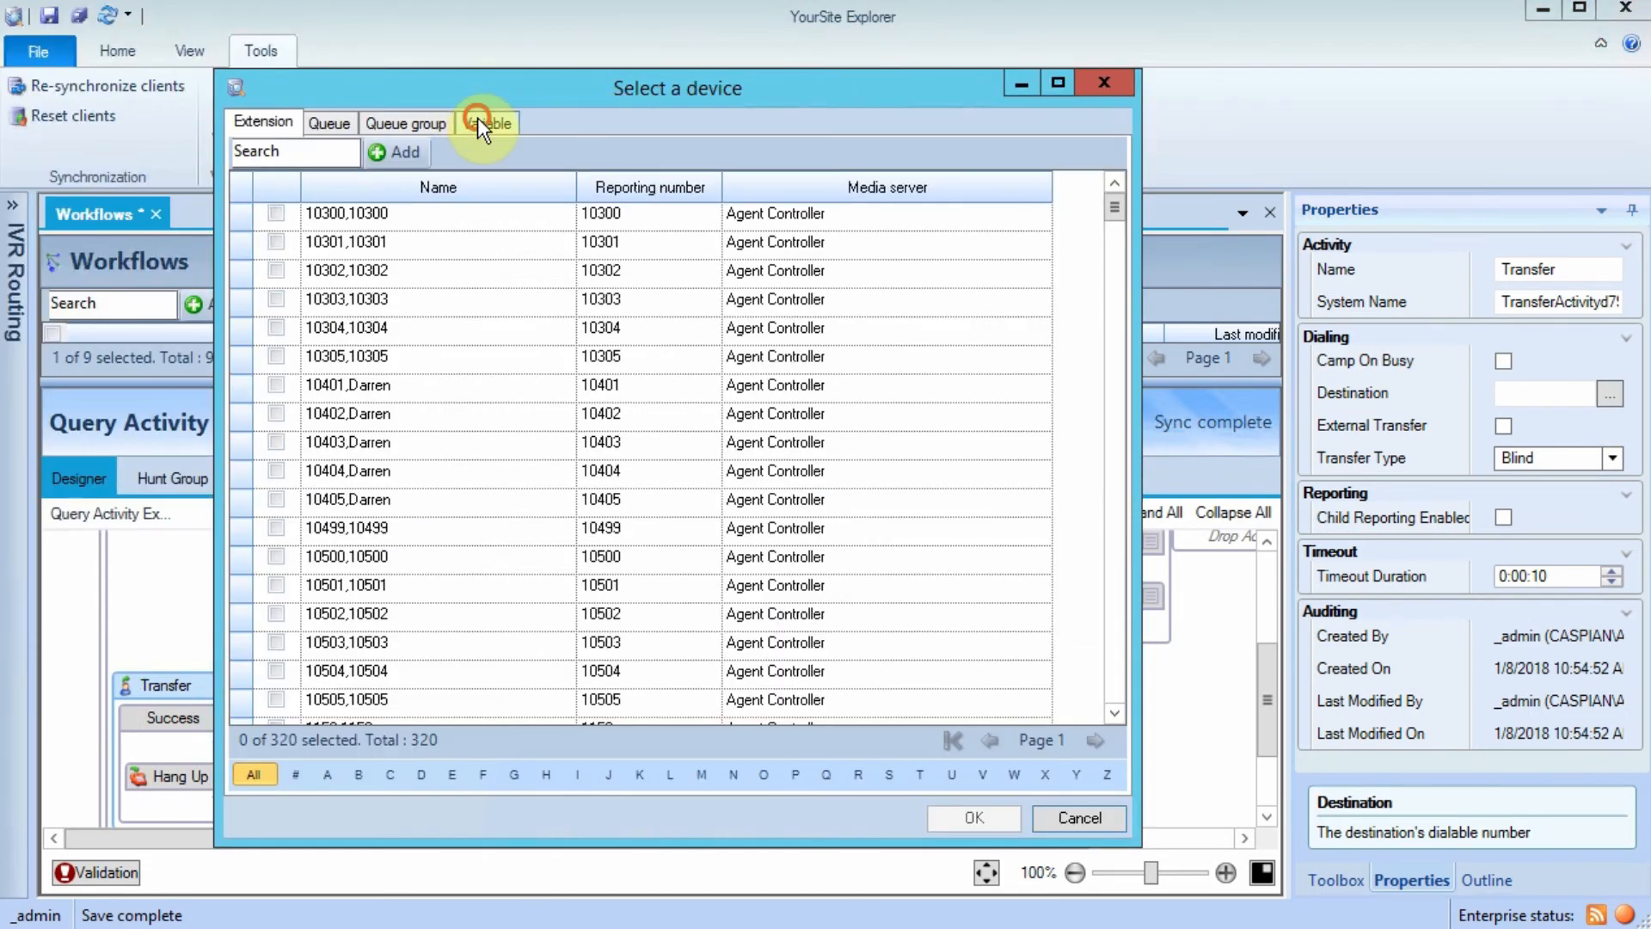
pyautogui.click(477, 123)
pyautogui.click(290, 154)
pyautogui.write('lastqueryresult')
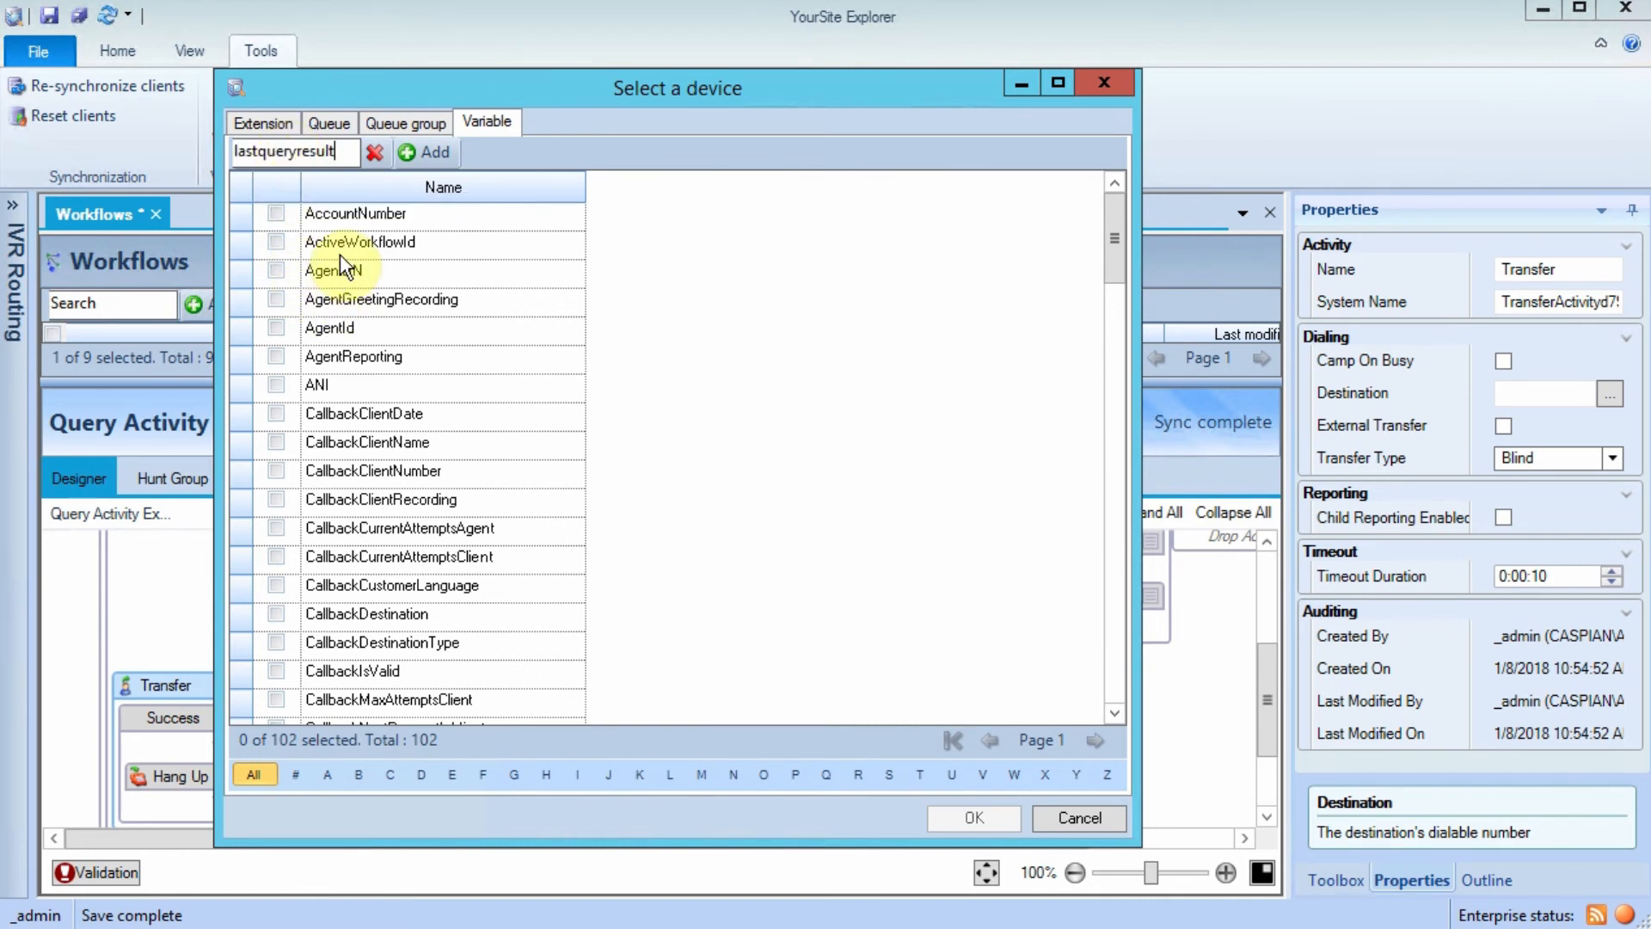
pyautogui.press('Return')
pyautogui.click(277, 212)
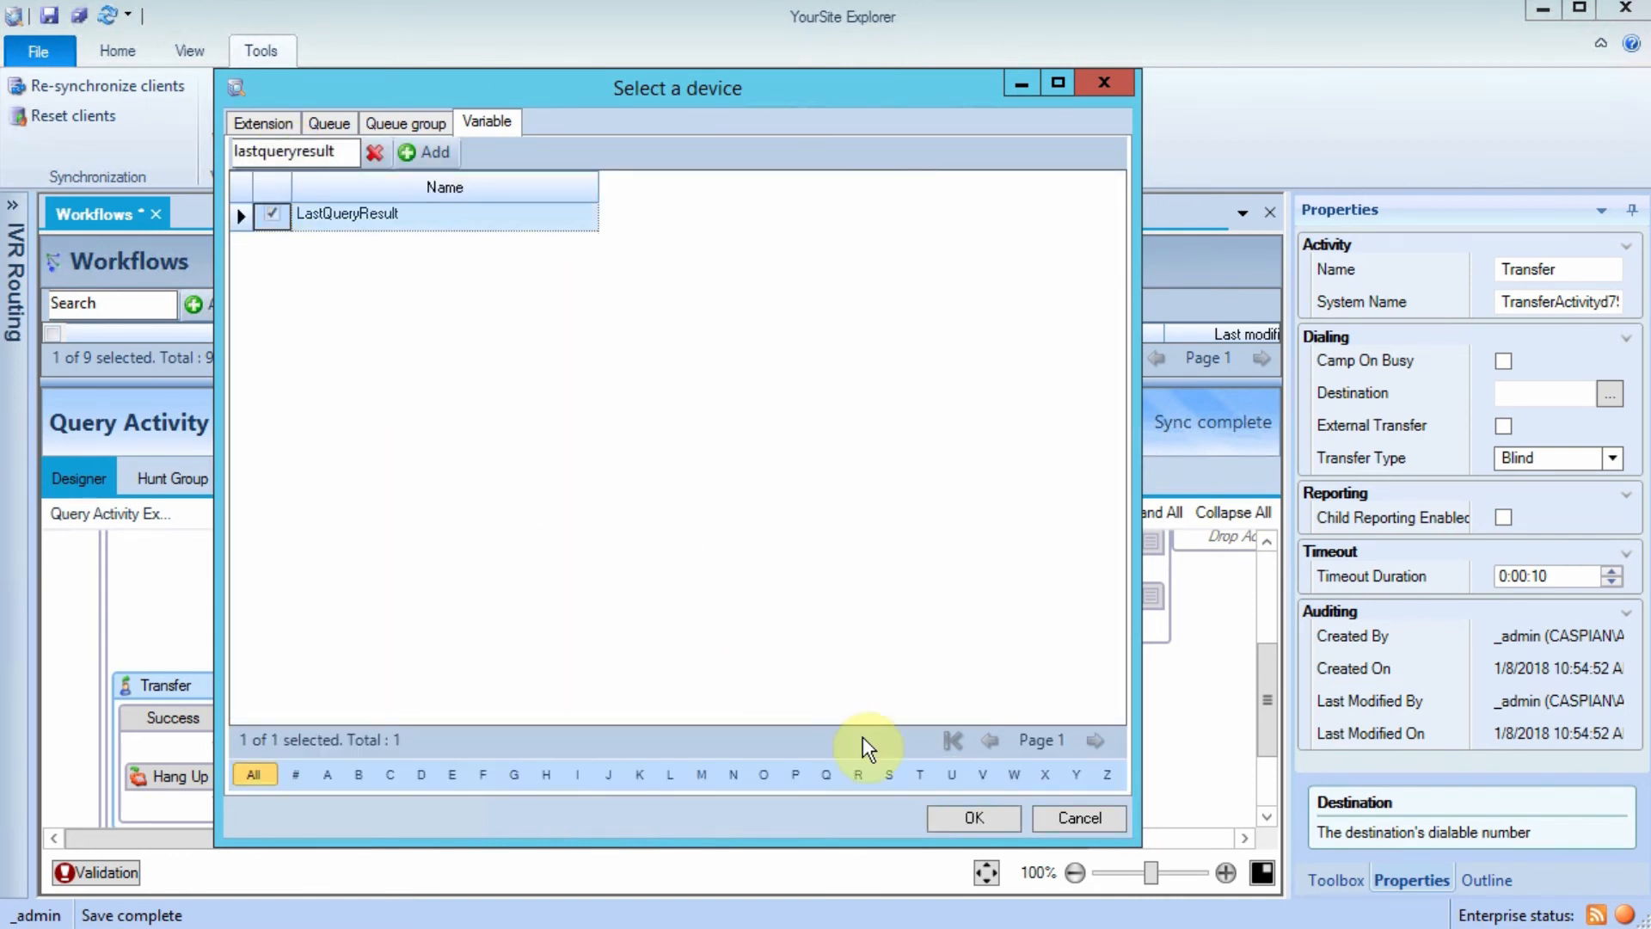
pyautogui.click(966, 815)
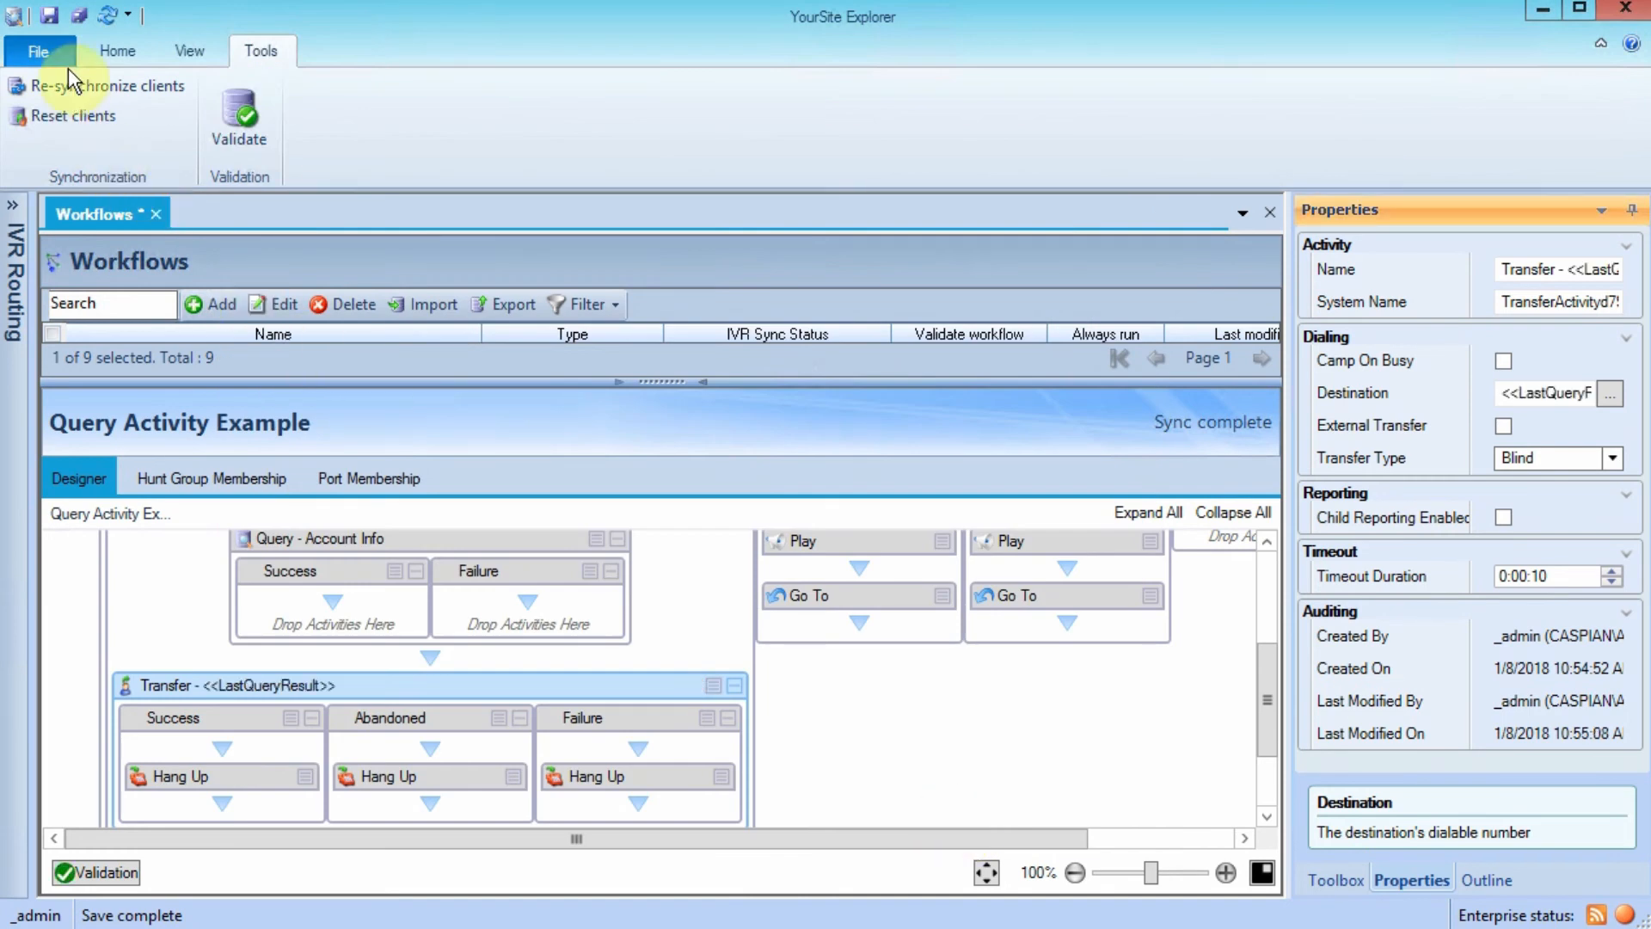
pyautogui.click(49, 16)
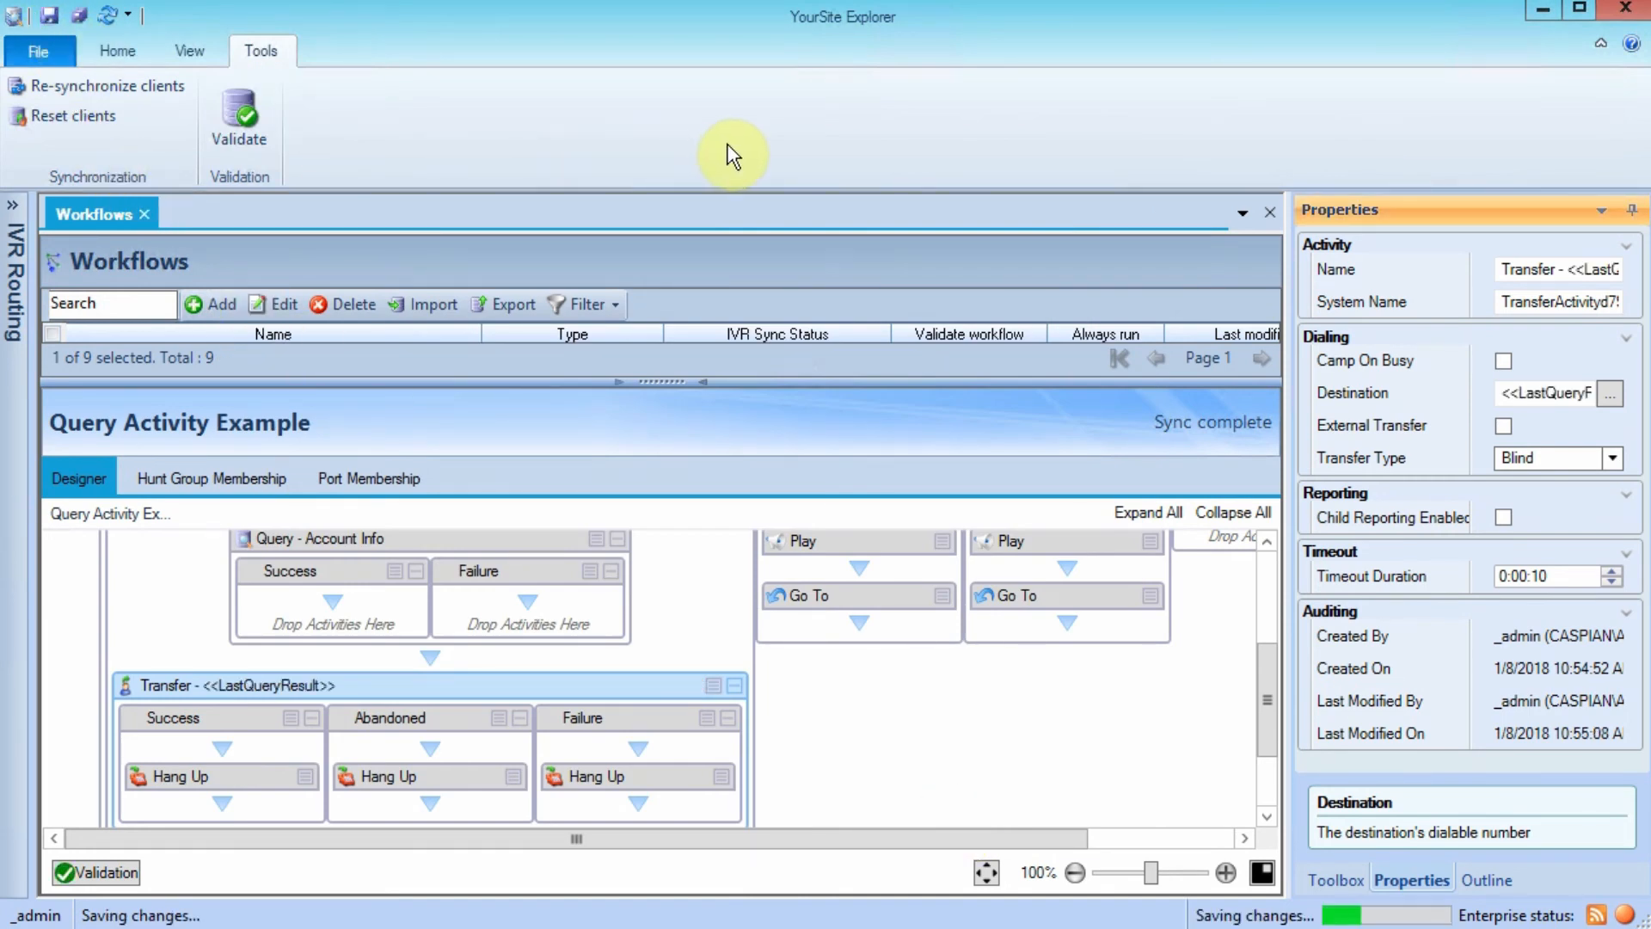